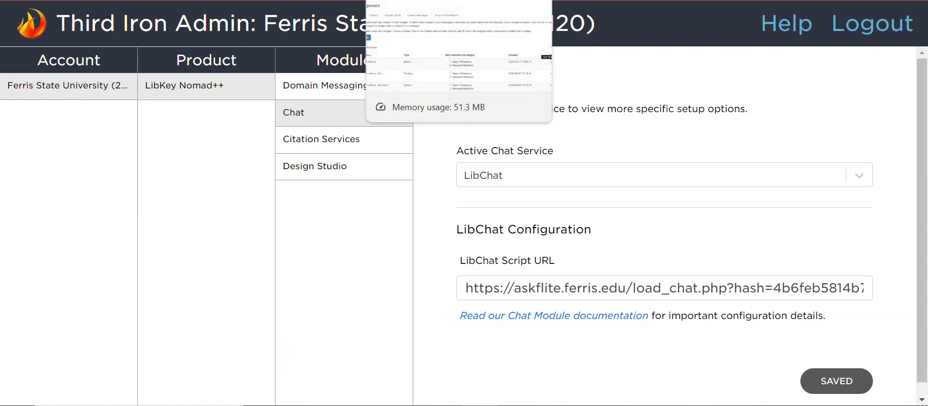
Step: Switch to LibAnswers and open the list of its Widgets & API widgets
click(410, 0)
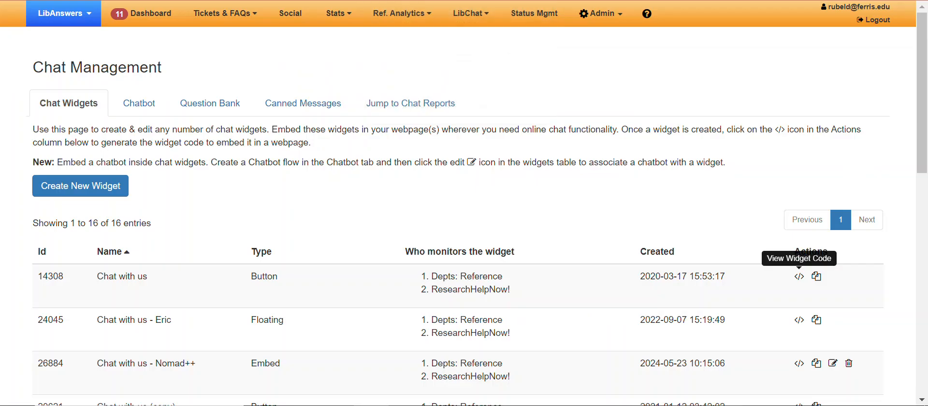
click(620, 23)
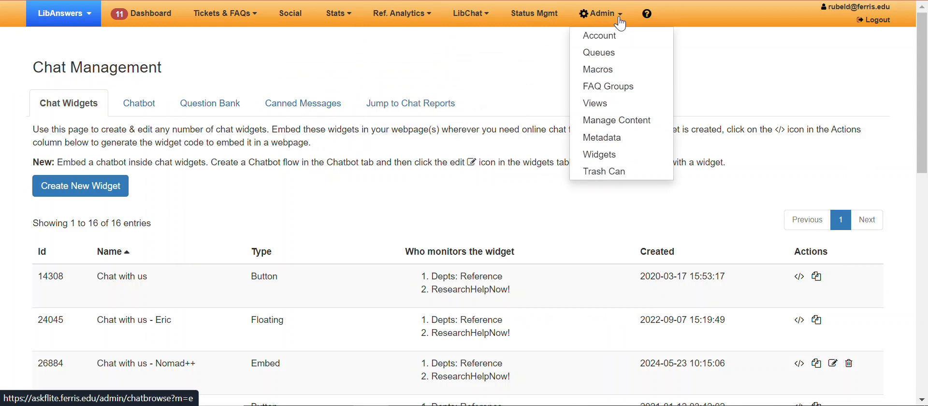
click(615, 154)
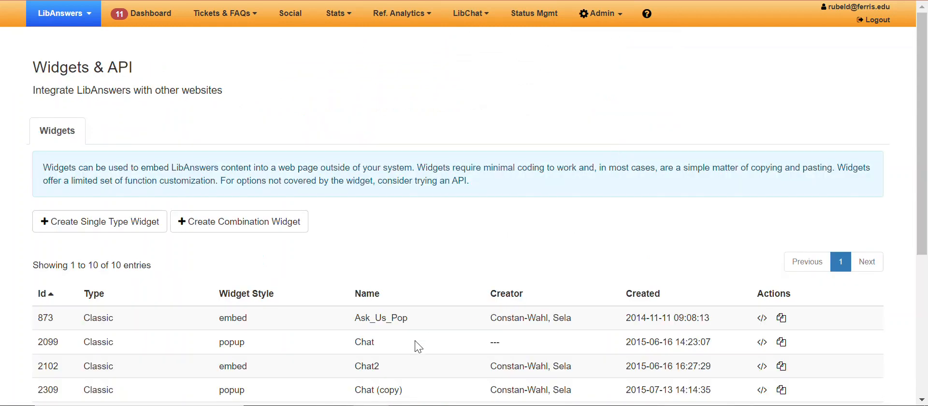
scroll(472, 344, down, 2)
scroll(471, 344, down, 2)
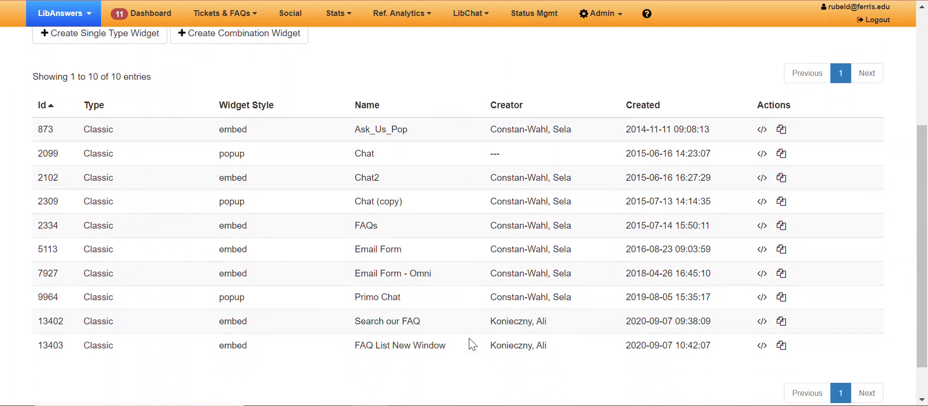
Step: View the embed code of the Ask_Us_Pop widget and close it again
click(761, 129)
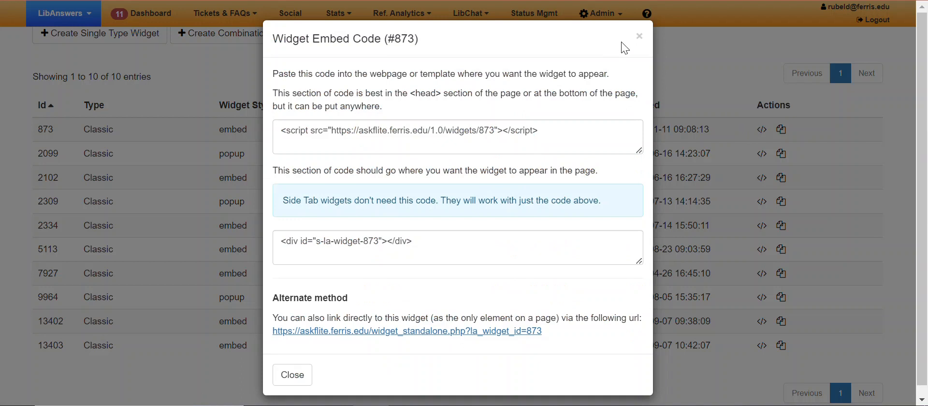
click(639, 37)
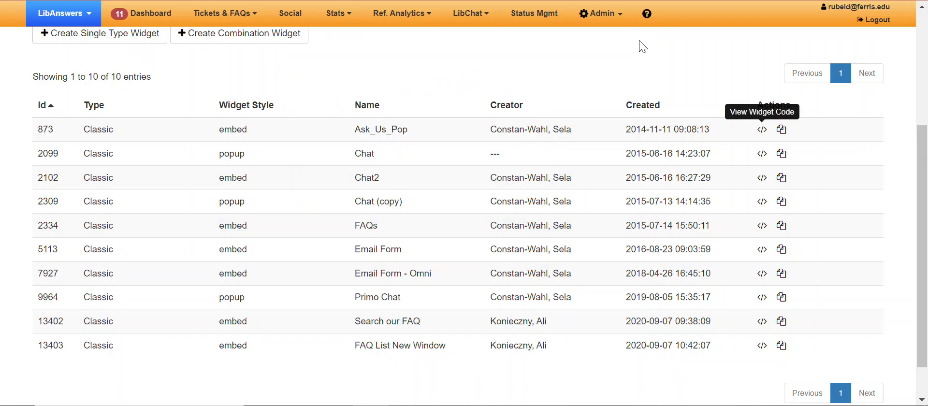
scroll(641, 46, up, 4)
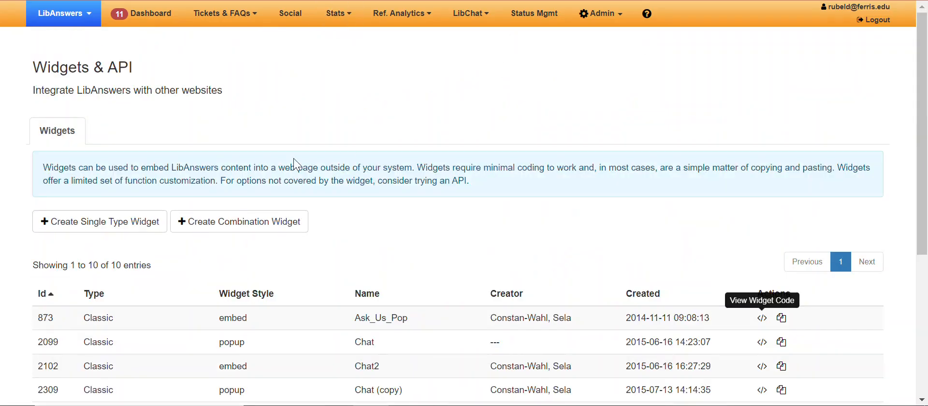
Step: Open the "Chat with us - Nomad++" LibChat widget in the widget editor and review its general settings and widget type
click(471, 14)
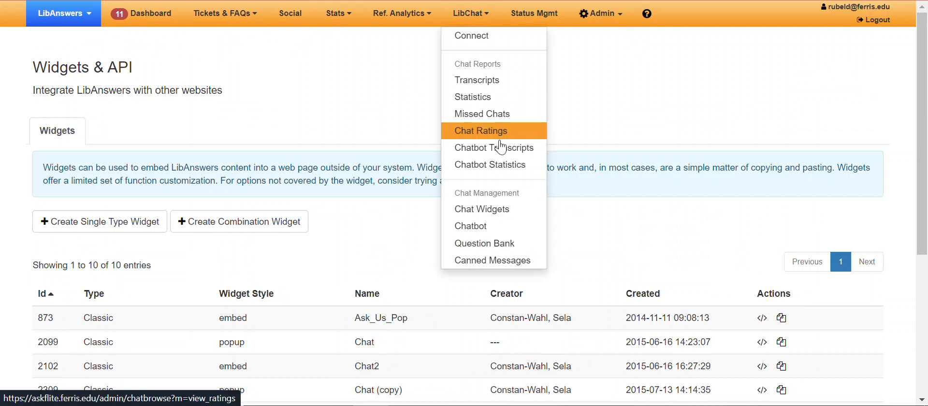
click(506, 214)
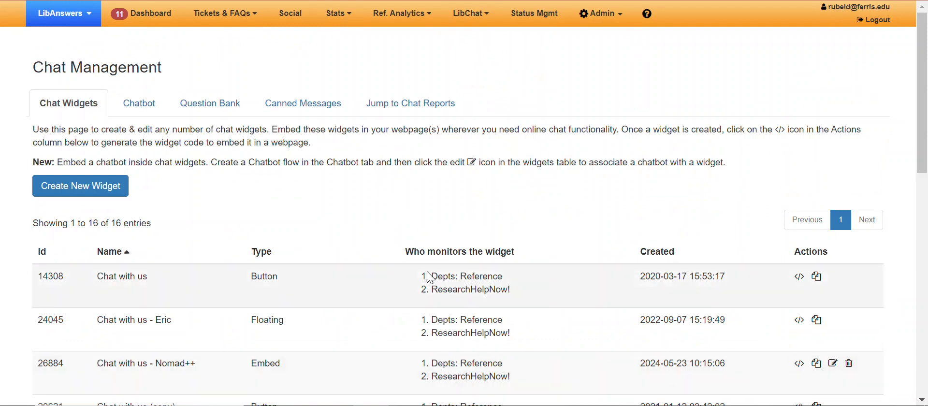
scroll(430, 277, down, 4)
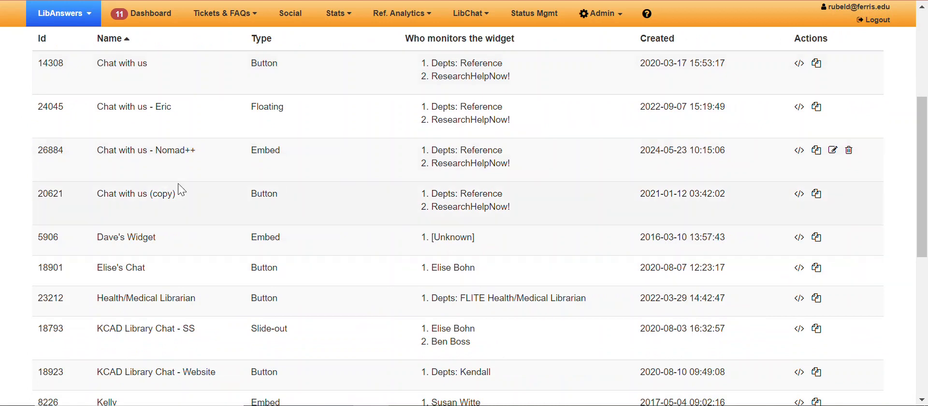
click(832, 150)
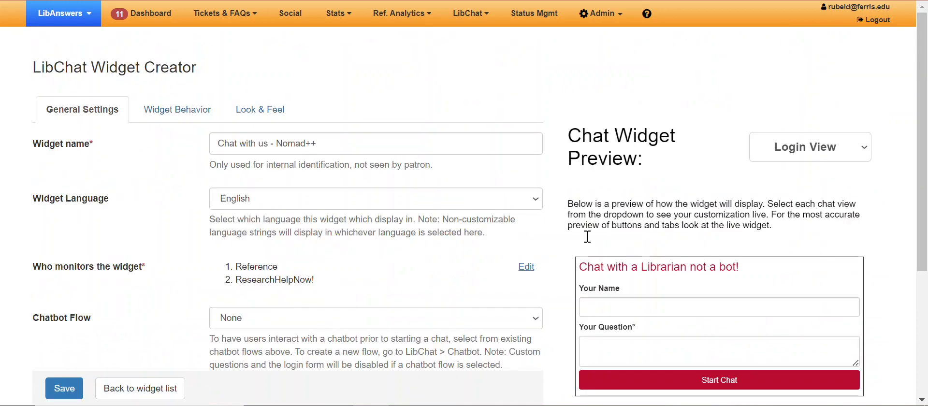
scroll(536, 282, down, 4)
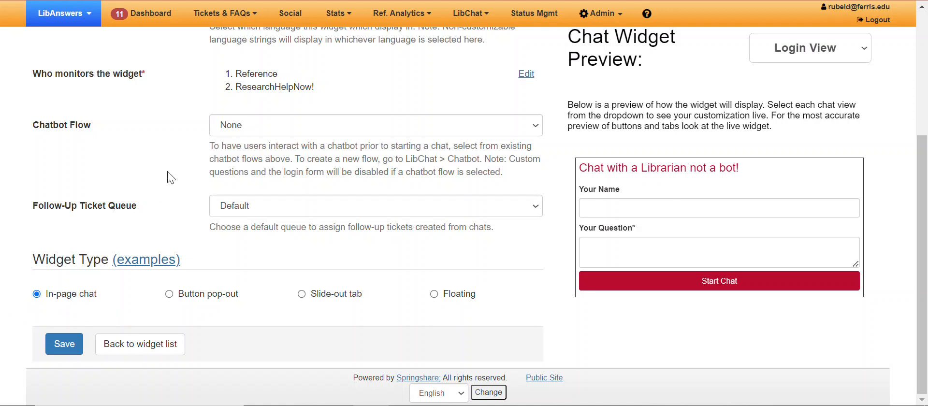
scroll(170, 177, up, 3)
scroll(170, 176, up, 1)
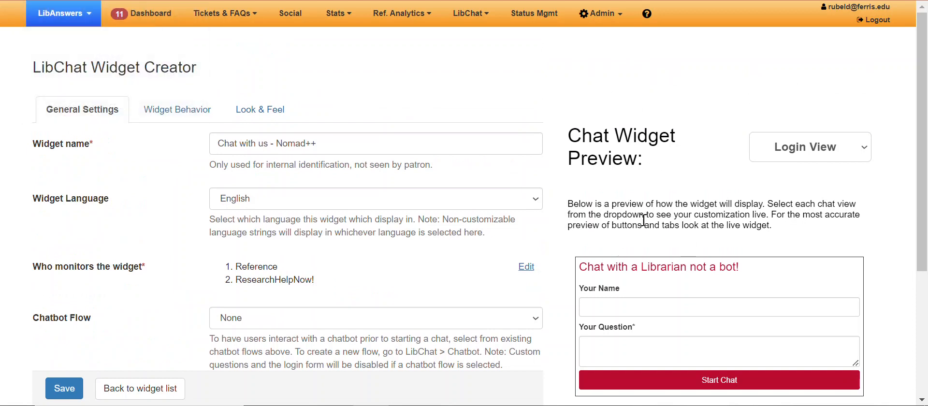
Step: Switch back to Third Iron Admin and view the LibKey Nomad++ Domain Messaging rules and Citation Services settings
key(ctrl+Tab)
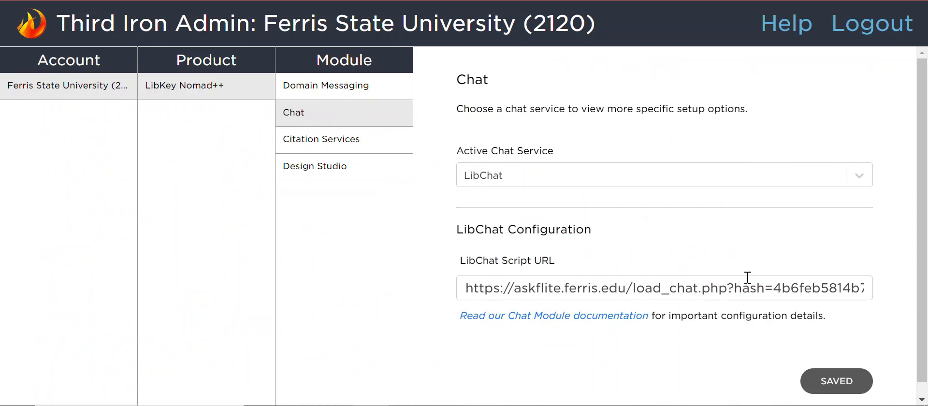
click(335, 97)
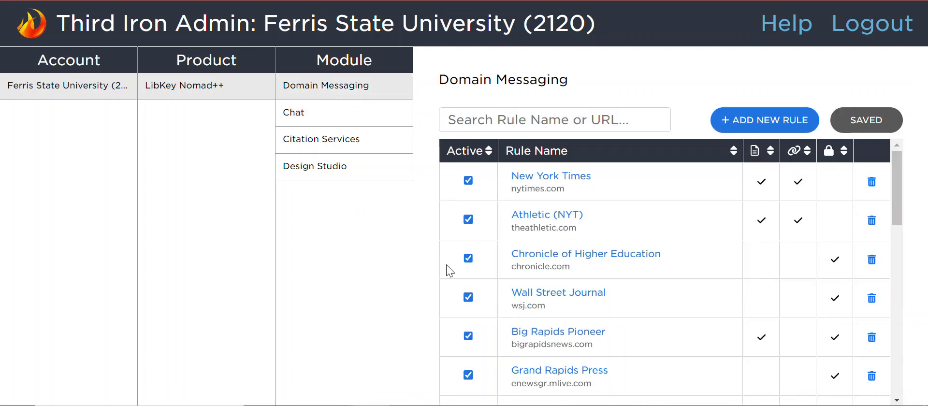
scroll(447, 269, down, 5)
scroll(448, 268, up, 5)
click(375, 145)
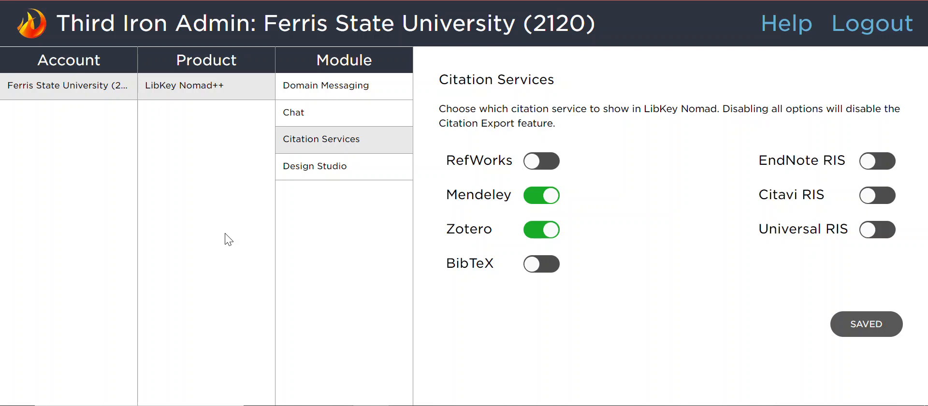
Step: Return to the Domain Messaging rules and find the IEEE rule in the list
click(392, 88)
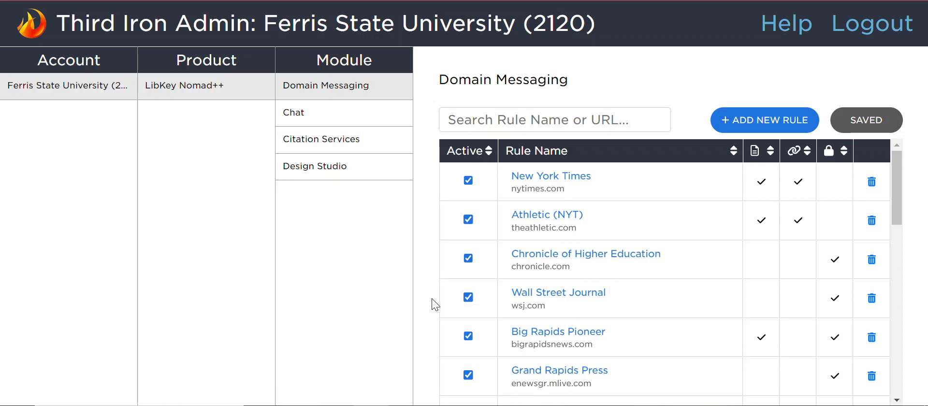
scroll(445, 309, down, 4)
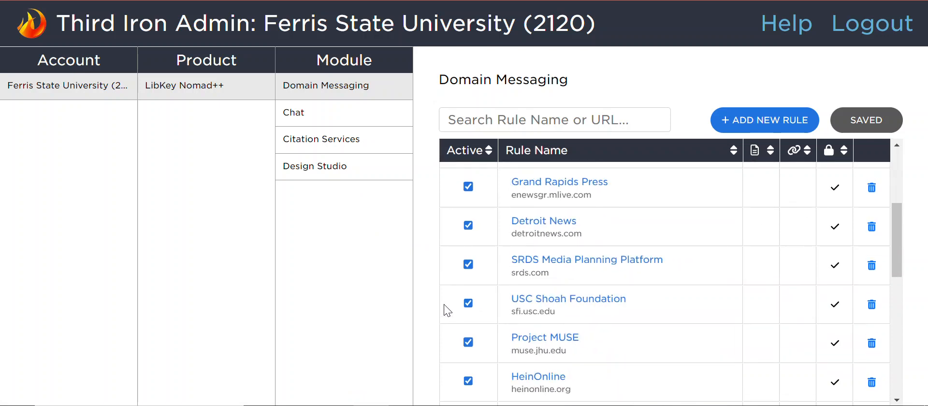
scroll(444, 310, down, 4)
scroll(444, 309, down, 1)
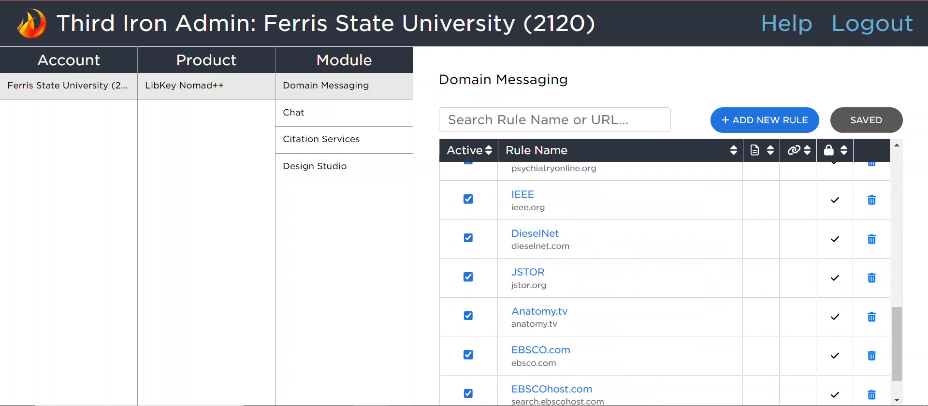
Step: Open ieee.org in a new browser tab
key(ctrl+t)
text(iee)
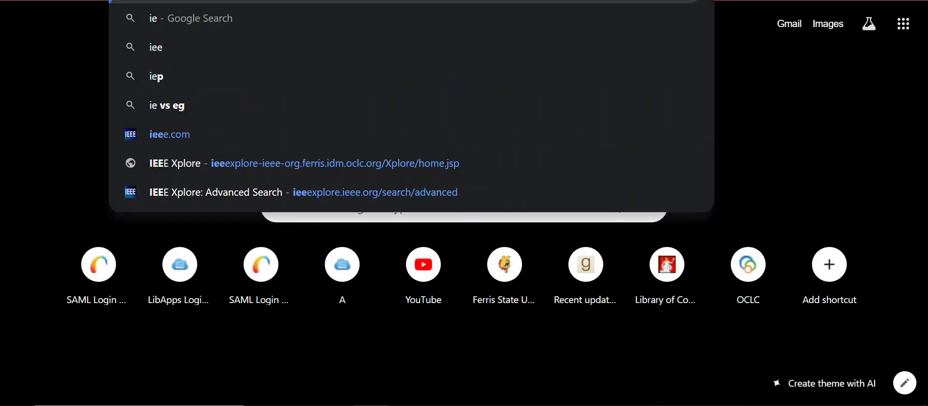
text(e.org)
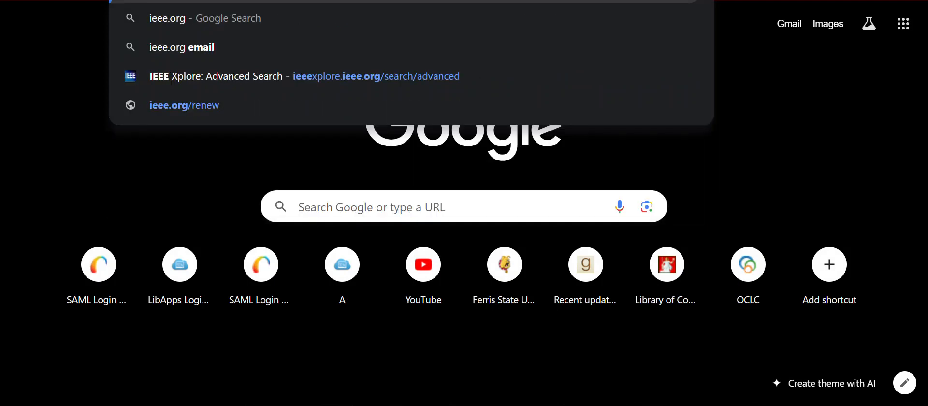
key(Return)
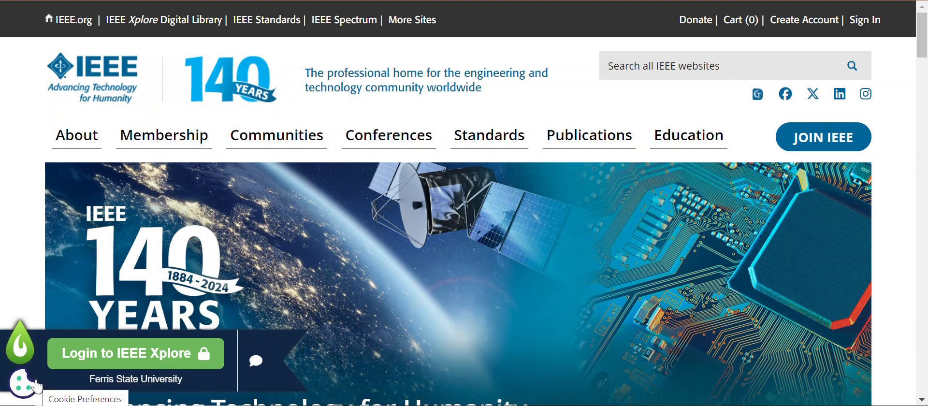
click(36, 385)
scroll(96, 285, down, 5)
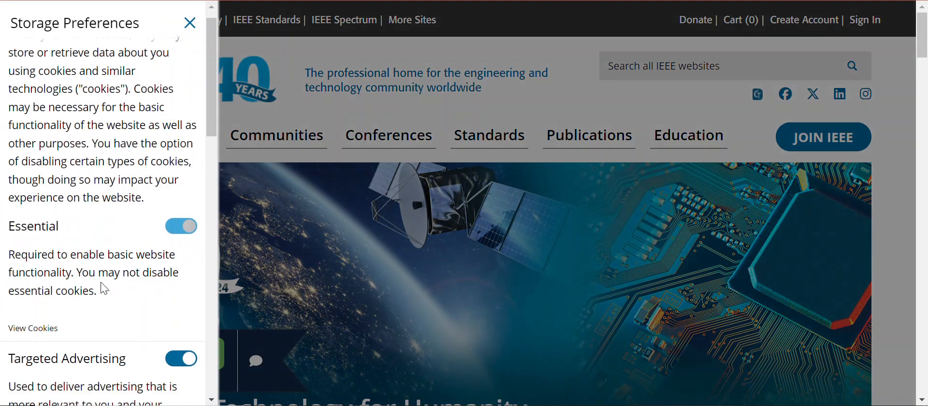
click(193, 25)
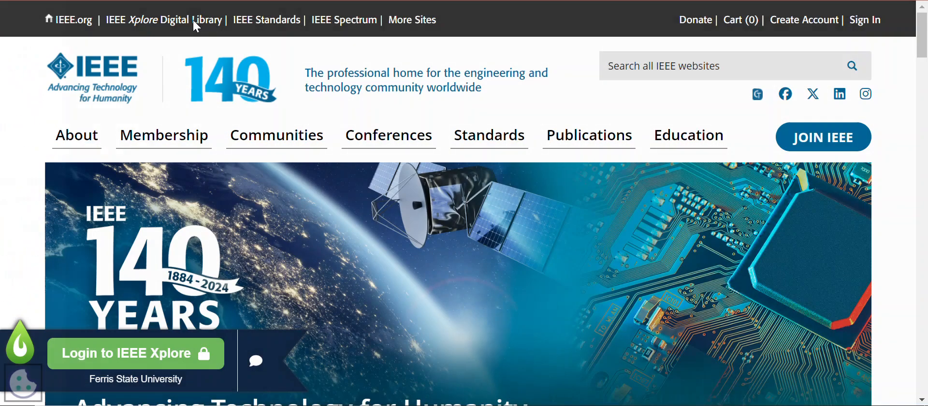
Step: Follow the LibKey Nomad link to log in to IEEE Xplore, and return to Third Iron Admin
click(153, 360)
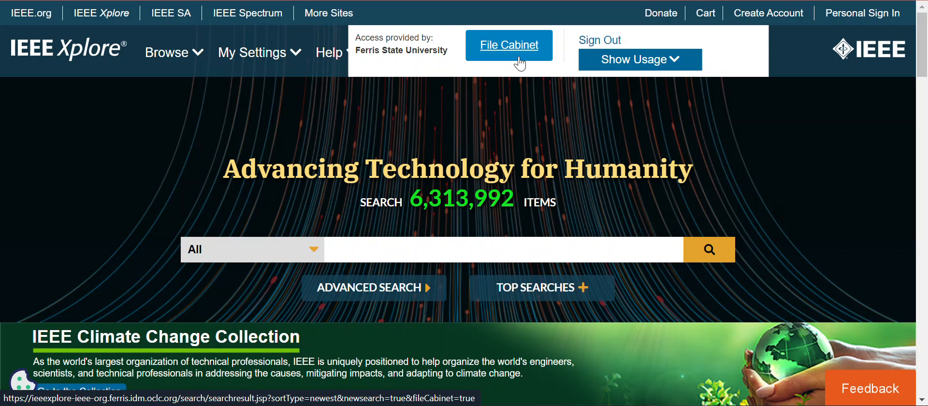
click(519, 62)
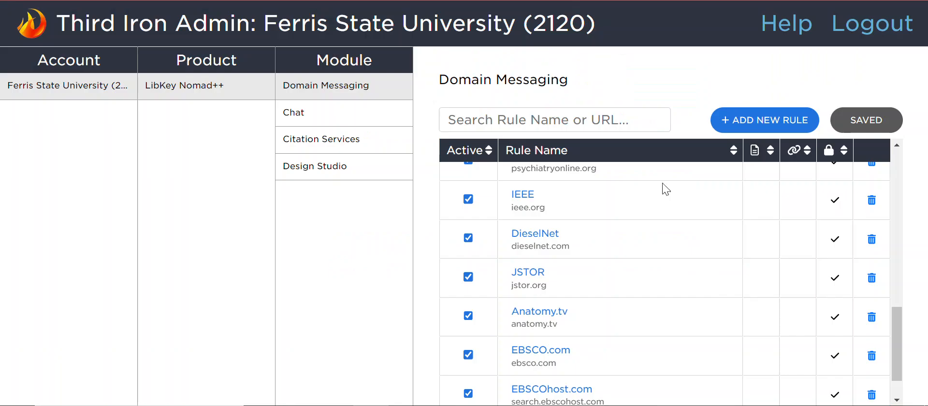
Step: Open the IEEE domain rule and examine its content link options, authentication condition, message and link settings without changing them
click(518, 198)
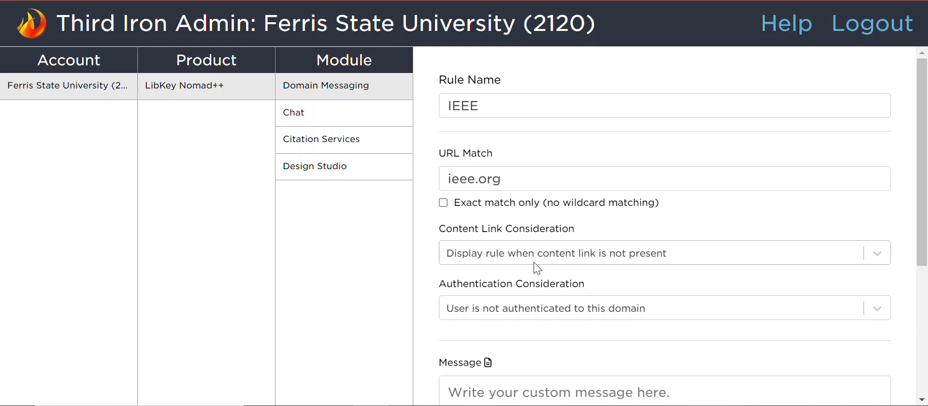
click(536, 265)
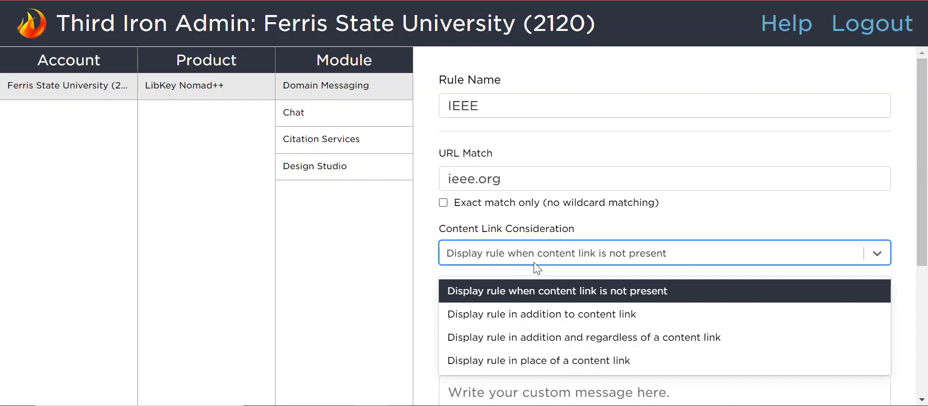
click(537, 267)
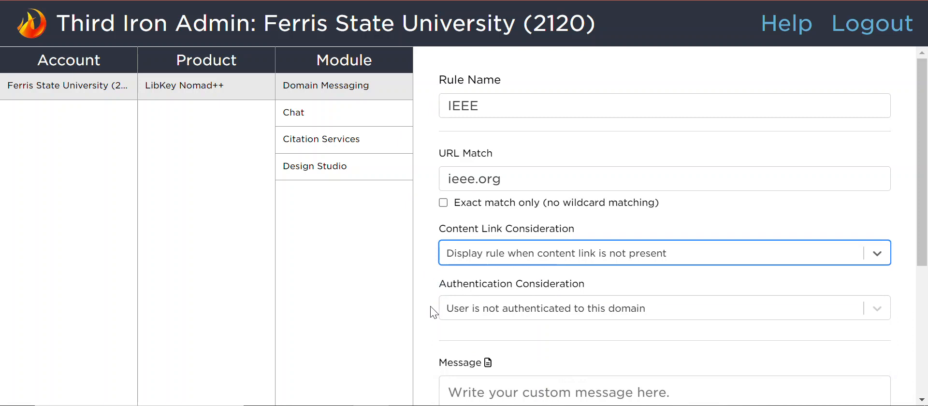
scroll(433, 311, down, 2)
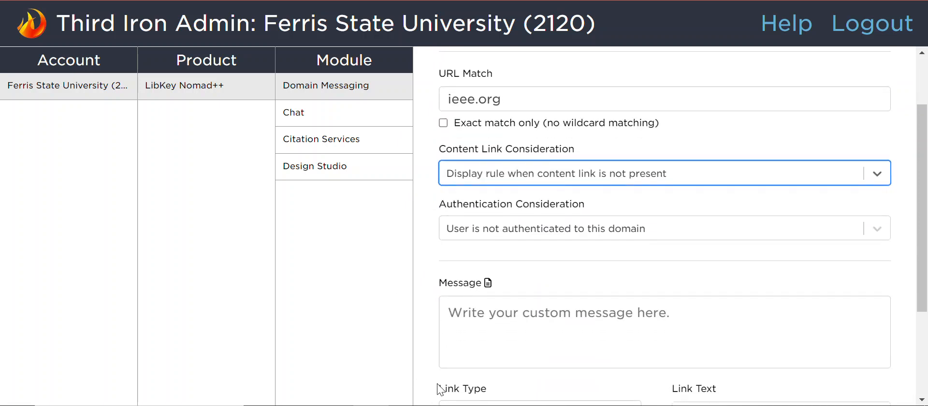
scroll(440, 389, down, 2)
scroll(440, 389, down, 3)
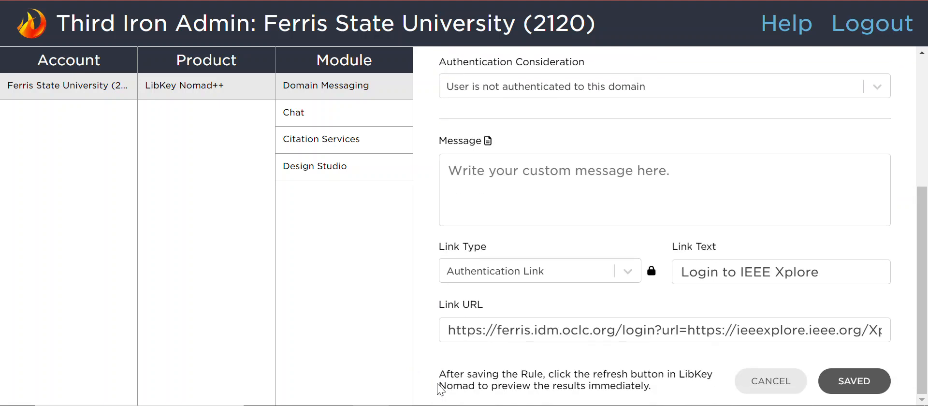
scroll(439, 389, up, 3)
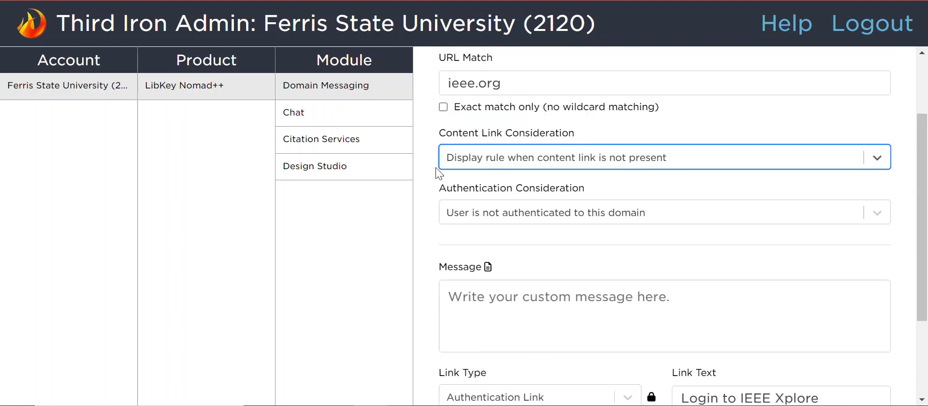
click(477, 161)
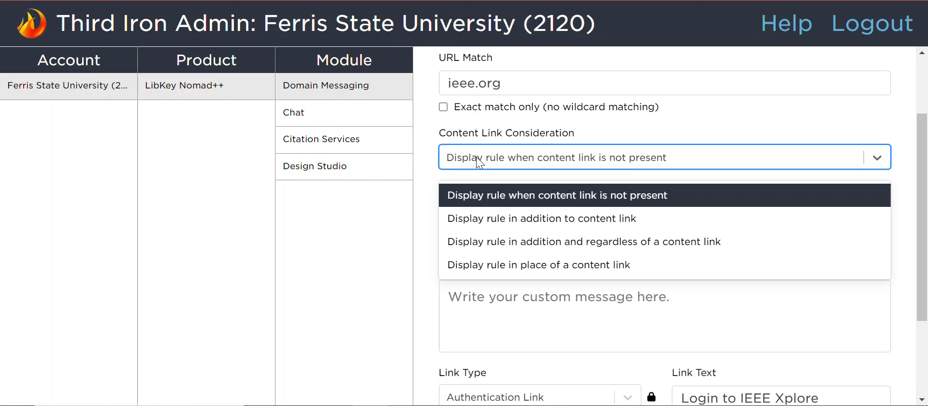
click(430, 225)
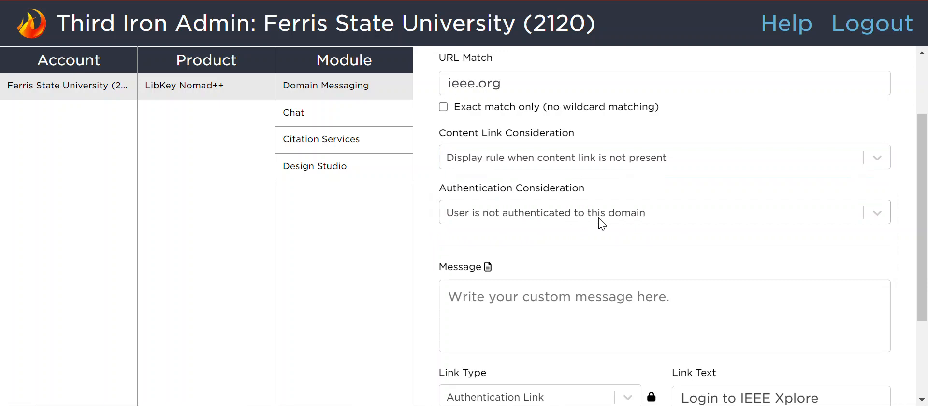
Step: Examine the authentication consideration and link type choices of the IEEE rule, and close the rule without changing it
click(881, 213)
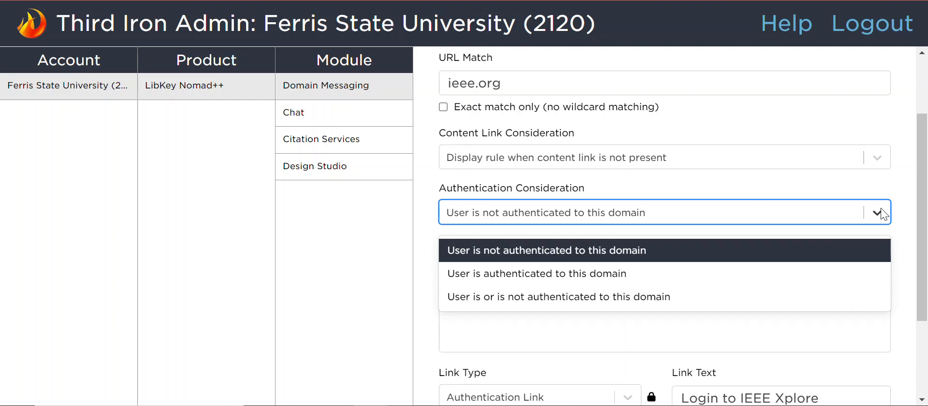
click(907, 240)
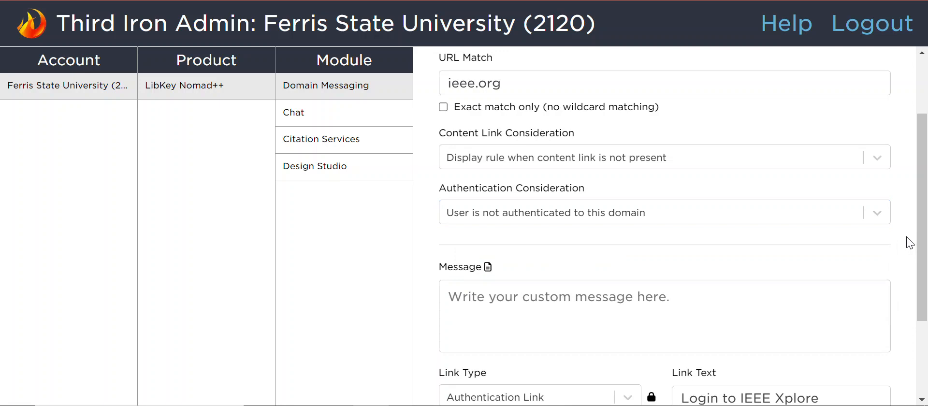
scroll(906, 240, down, 3)
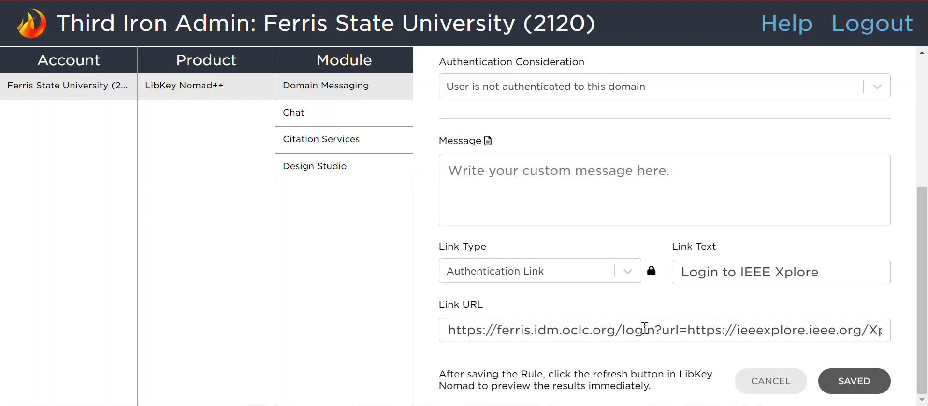
click(629, 273)
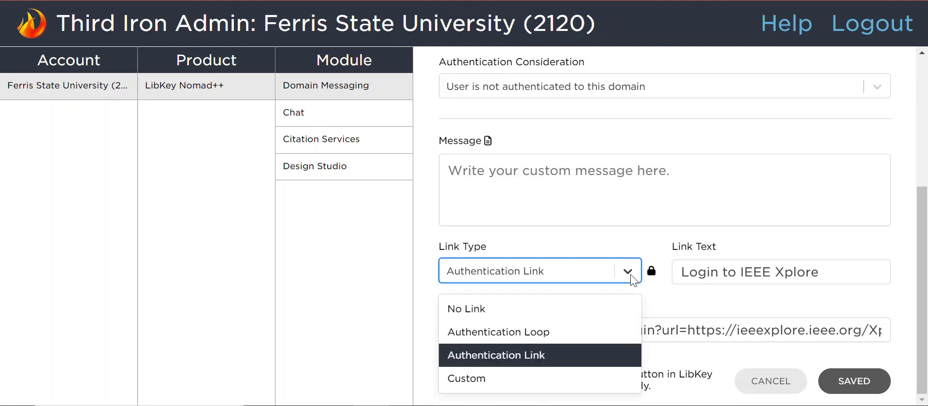
click(649, 240)
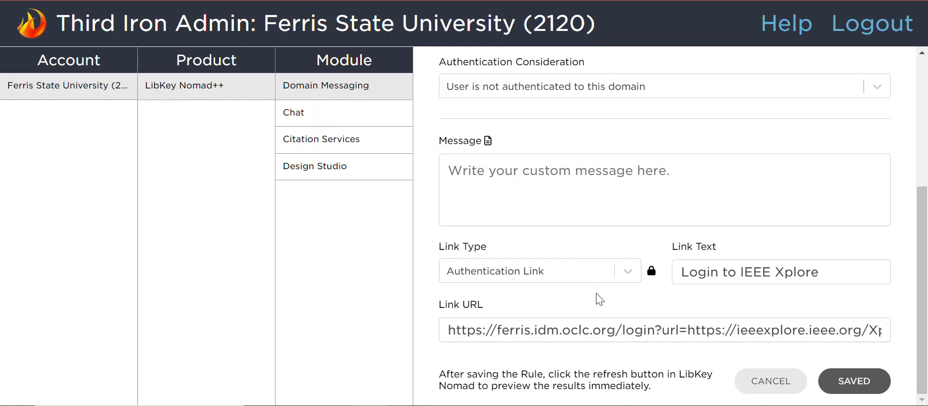
click(627, 273)
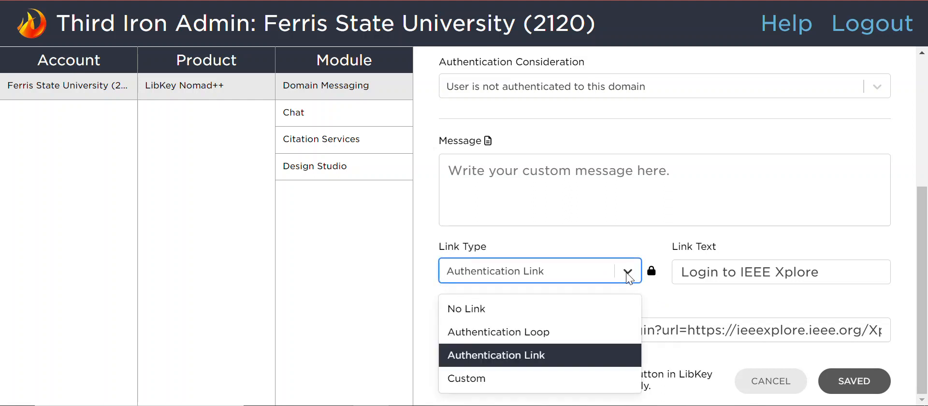
click(673, 311)
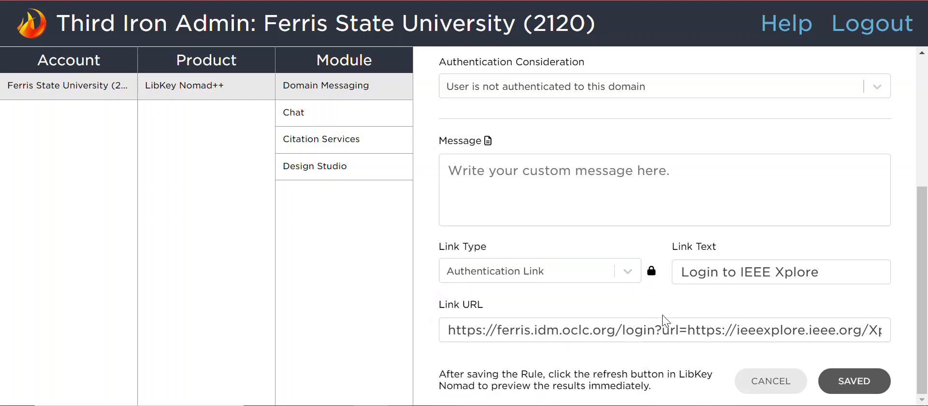
click(771, 381)
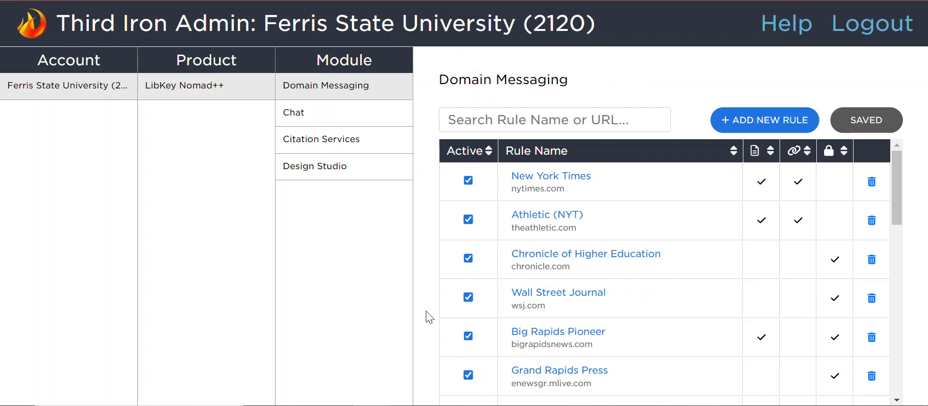
Step: Look through the Domain Messaging rules and compare which ones use a message, a link or authentication
scroll(660, 304, down, 2)
scroll(660, 305, down, 1)
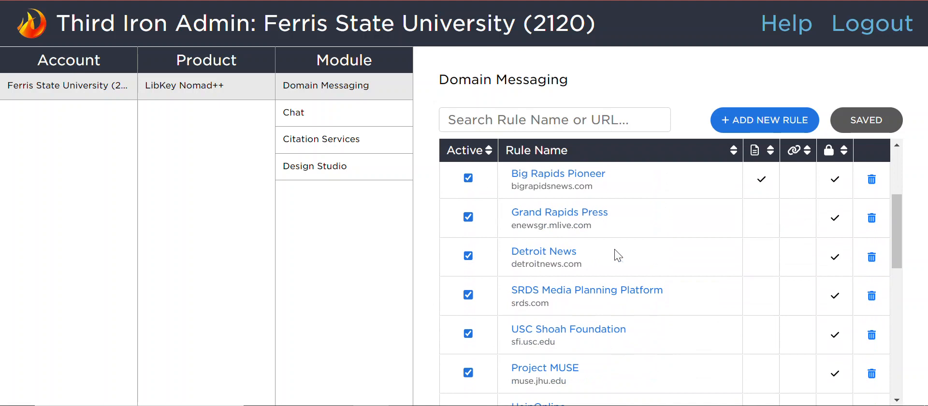
scroll(613, 252, up, 2)
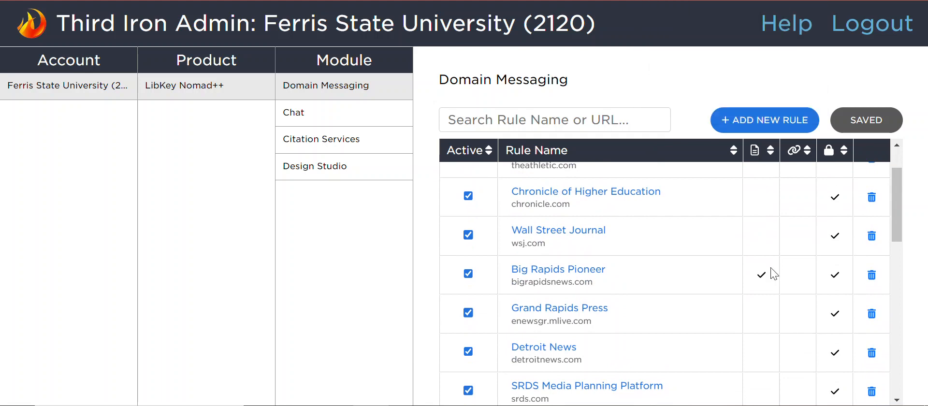
scroll(772, 273, up, 2)
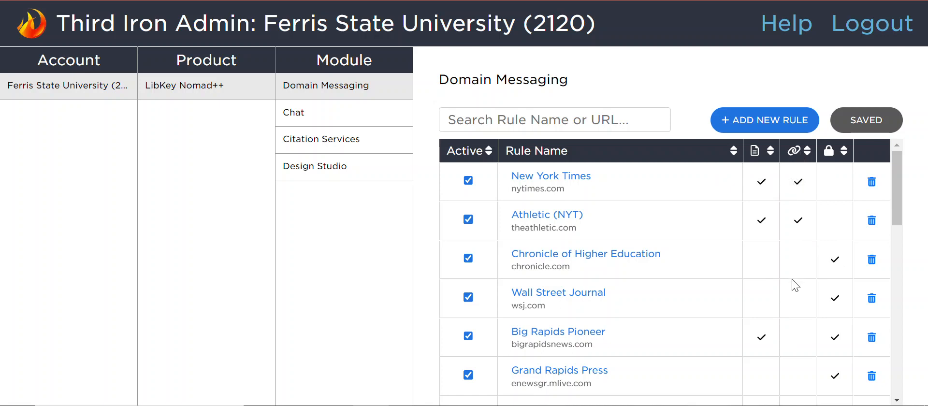
scroll(795, 285, down, 1)
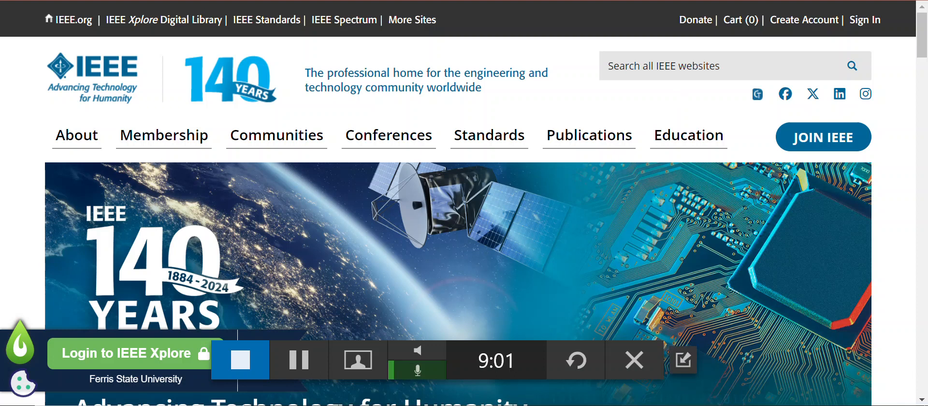
Step: Return from the IEEE site to the Domain Messaging rules and find the Detroit News rule
click(73, 1)
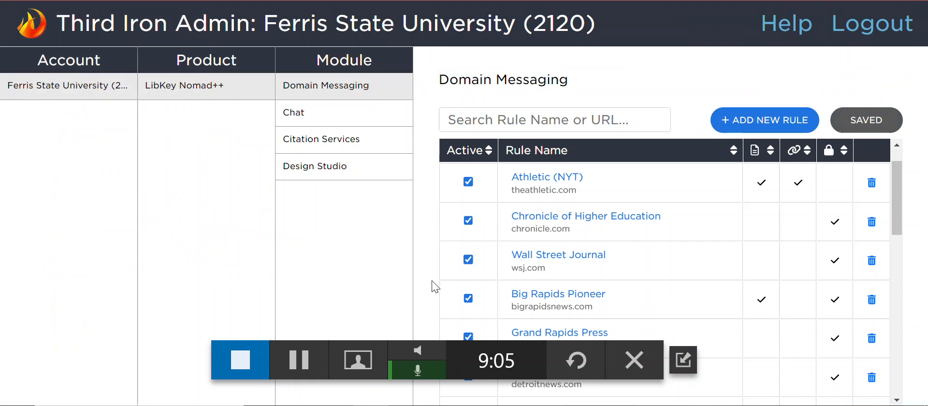
scroll(665, 297, down, 5)
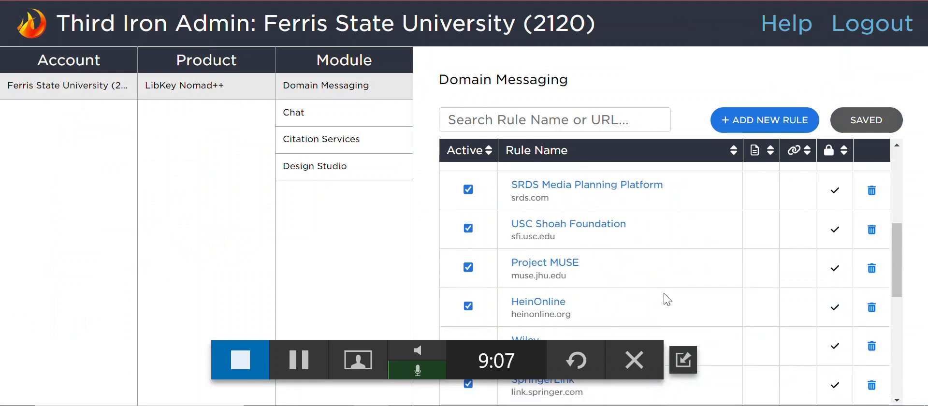
scroll(665, 297, up, 3)
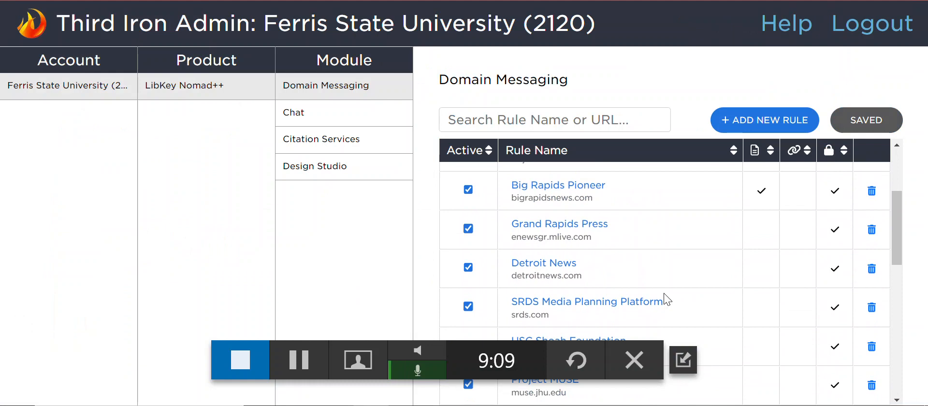
Step: Open detroitnews.com in the browser tab that holds the IEEE site
key(ctrl+Tab)
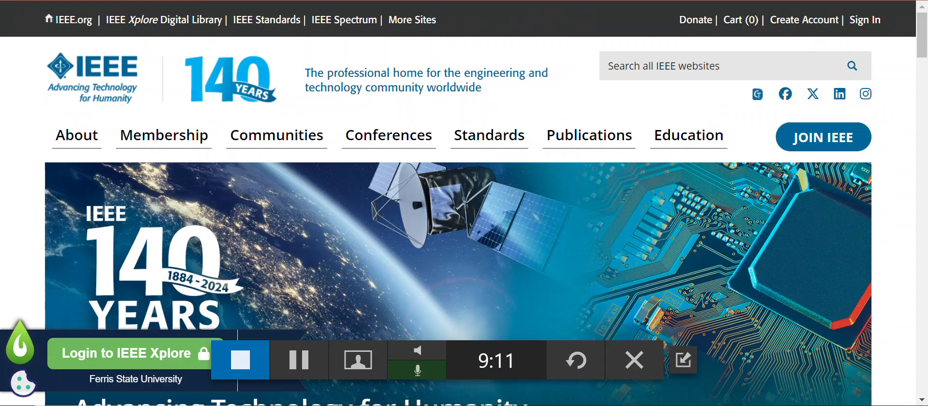
key(ctrl+l)
text(det)
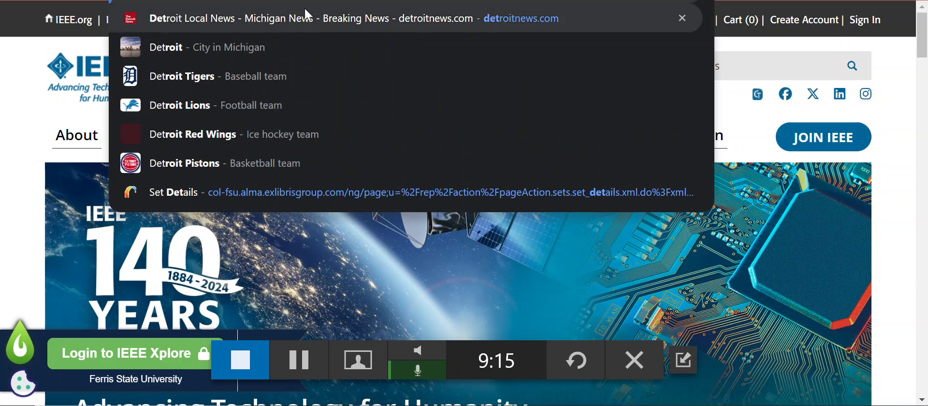
click(308, 13)
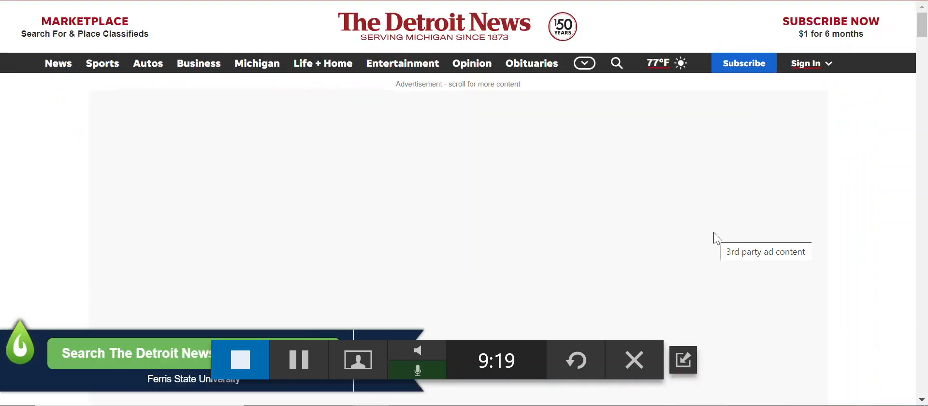
Step: Block notifications from The Detroit News site and follow the LibKey Nomad link to search the newspaper in NewsBank
scroll(505, 303, down, 4)
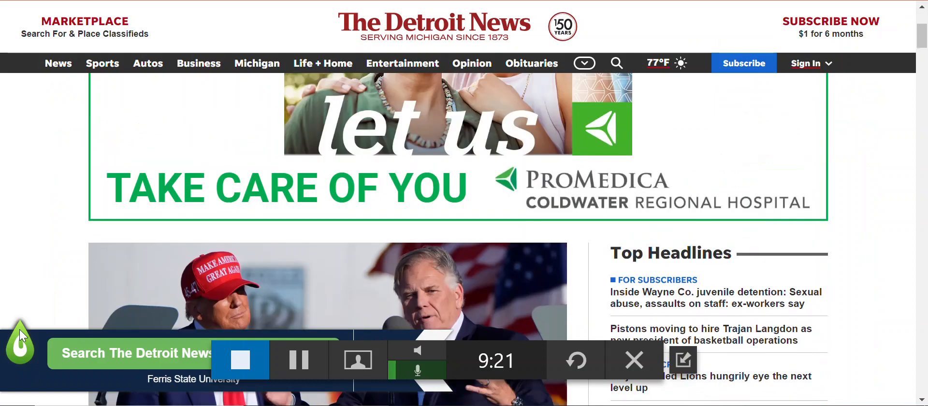
scroll(506, 303, up, 1)
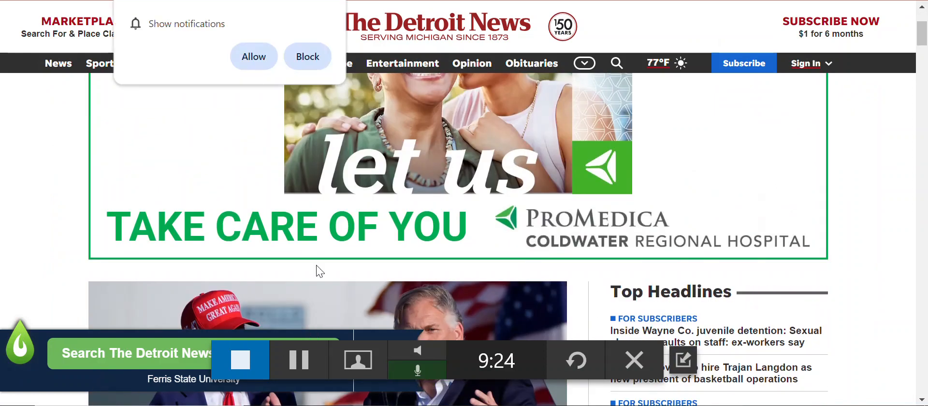
click(312, 57)
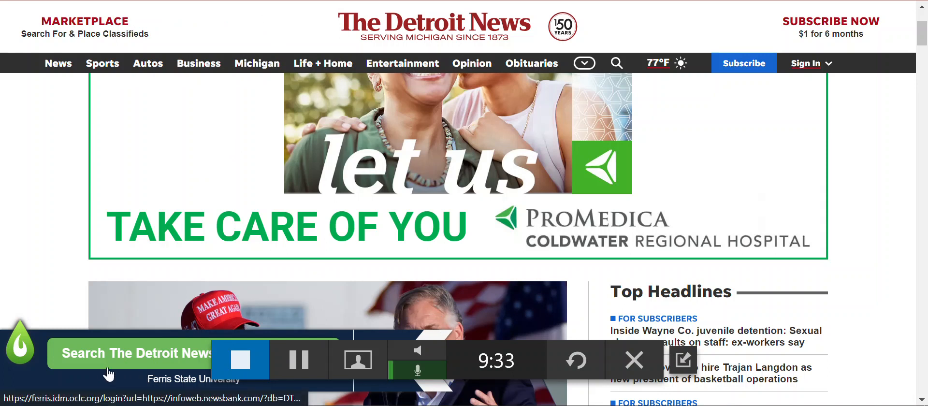
click(122, 355)
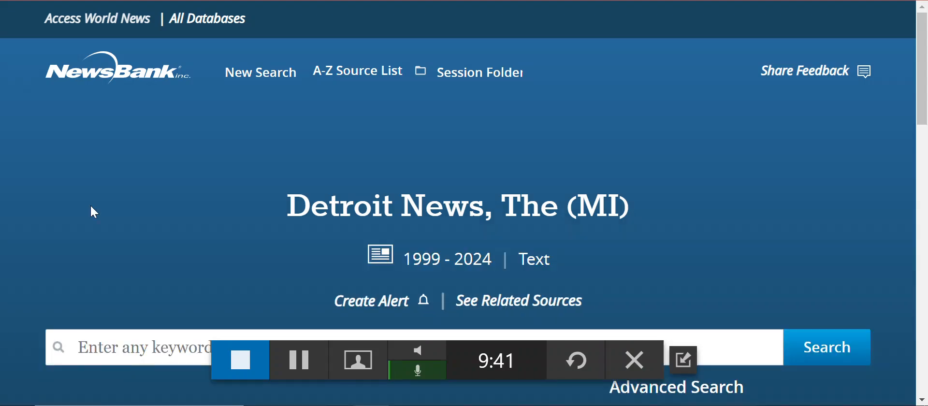
Step: Open the May 2, 2024 issue of The Detroit News in NewsBank and examine its article list
scroll(547, 209, down, 10)
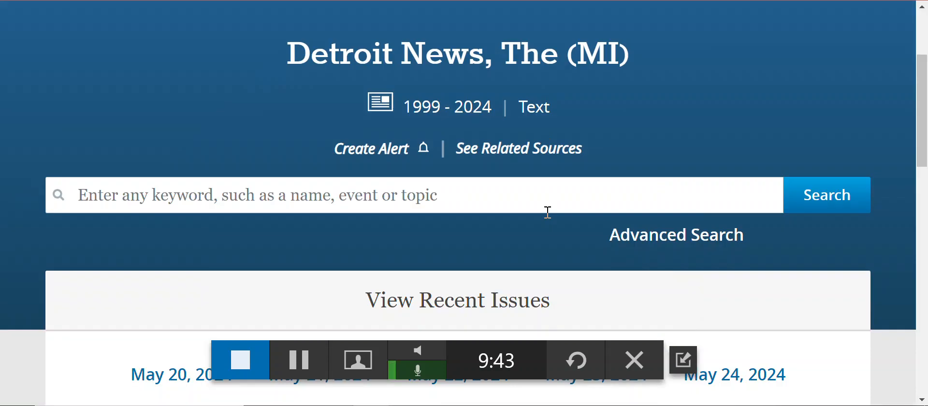
scroll(551, 223, down, 1)
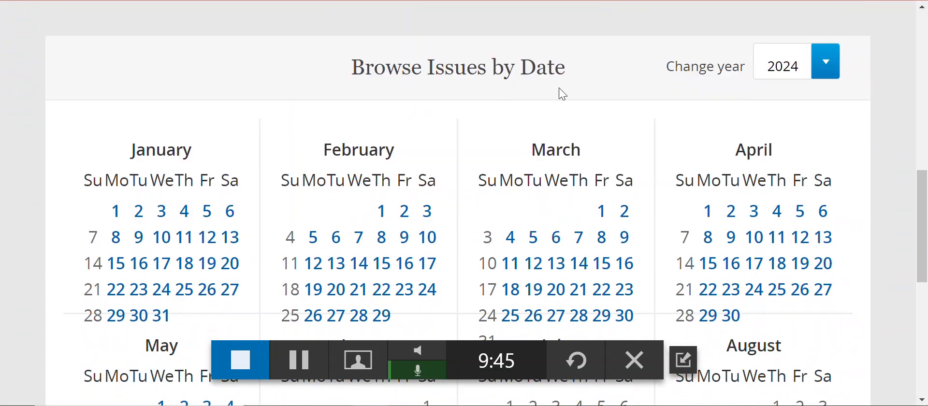
scroll(560, 94, up, 1)
scroll(559, 92, down, 6)
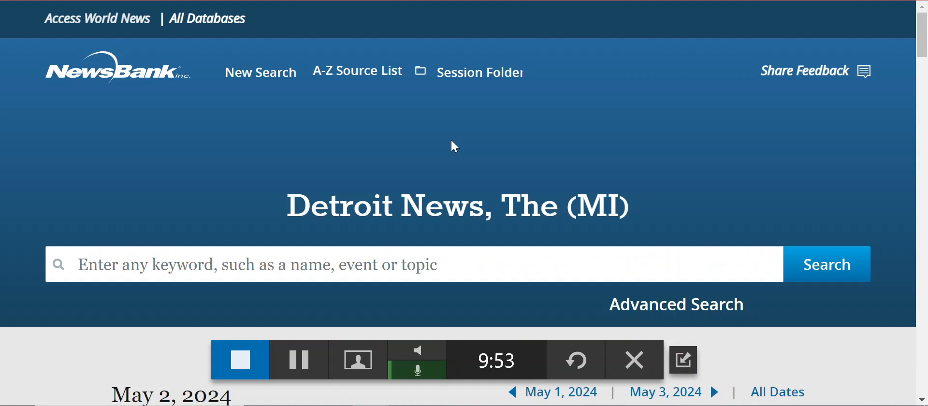
scroll(452, 141, down, 4)
scroll(455, 146, down, 15)
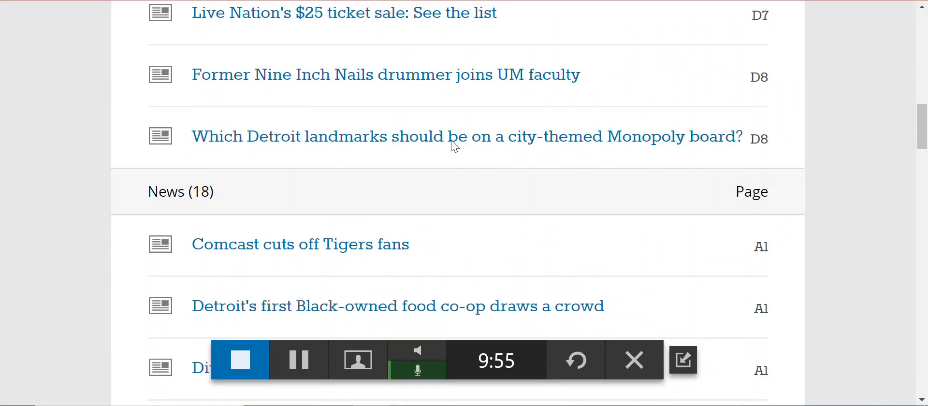
scroll(454, 145, up, 19)
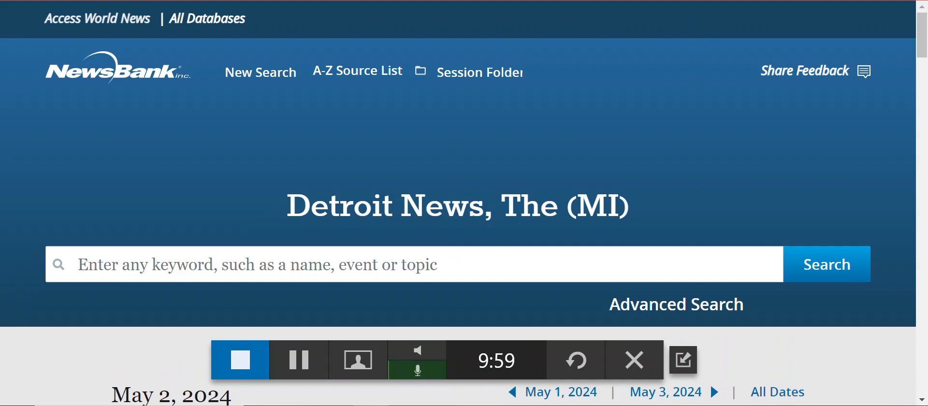
Step: Return to the Domain Messaging rules in Third Iron Admin and look up the Grand Rapids Press rule's URL
click(203, 1)
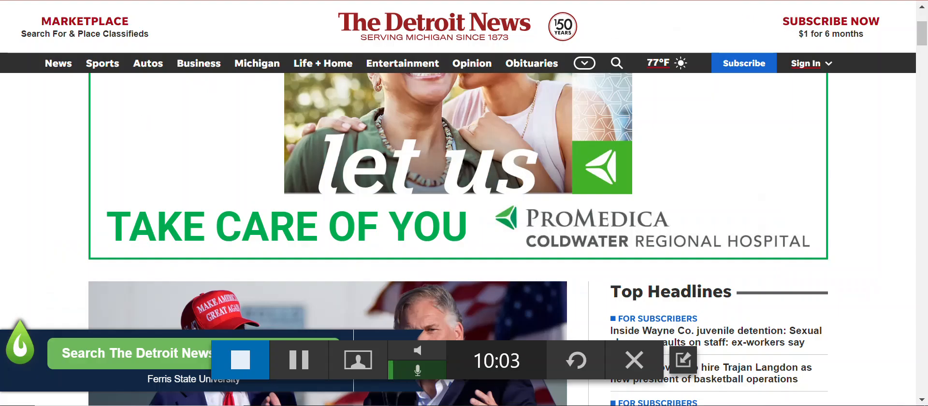
key(ctrl+shift+Tab)
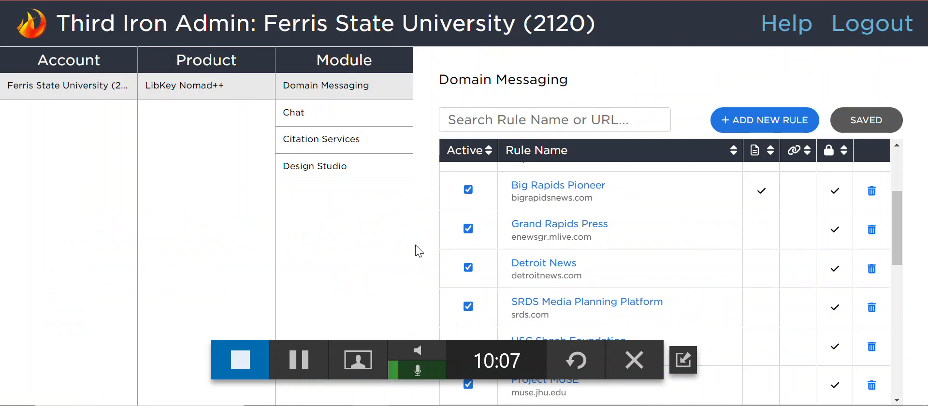
Step: Open enewsgr.mlive.com in the Detroit News browser tab and follow the LibKey Nomad link to search The Grand Rapids Press
key(ctrl+Tab)
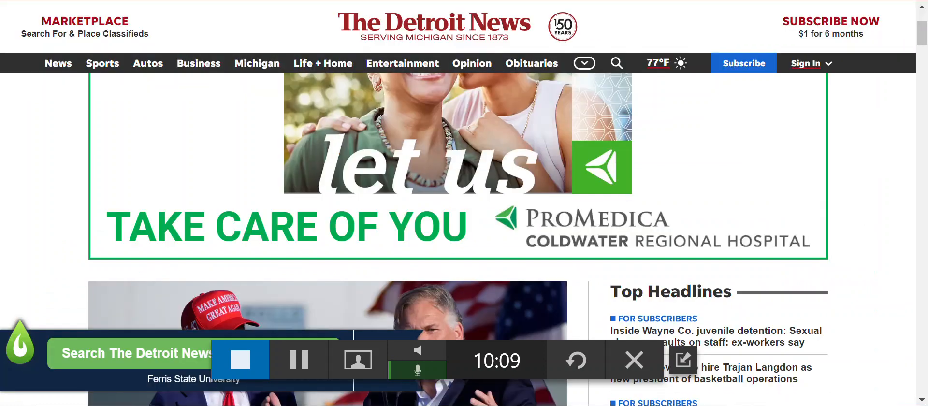
key(ctrl+l)
text(enew)
text(ry.me)
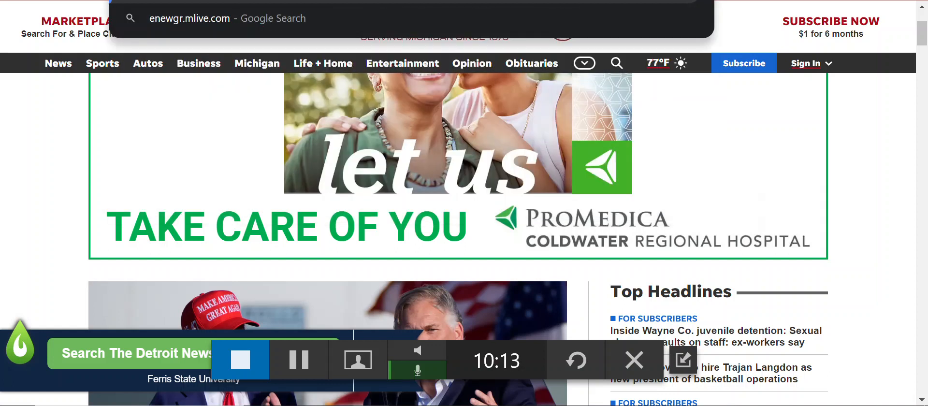
key(Return)
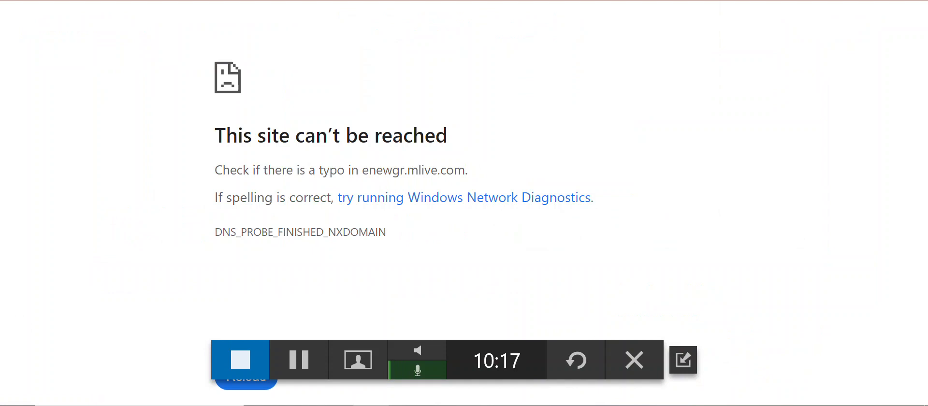
text(sgr.mlive.com)
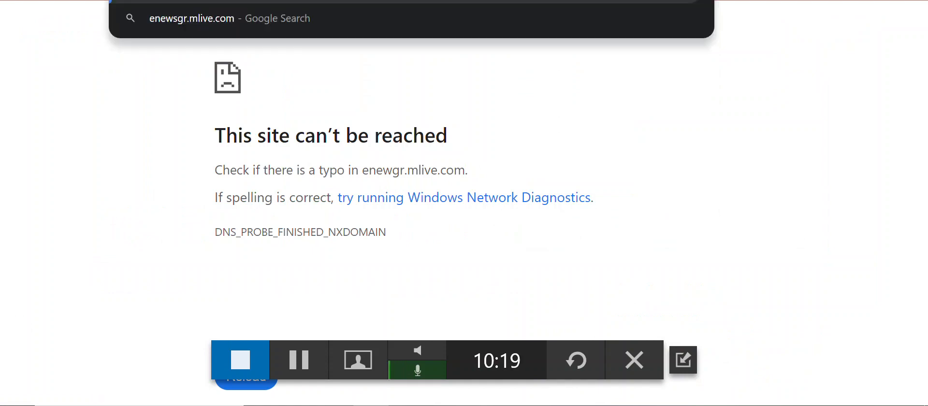
key(Return)
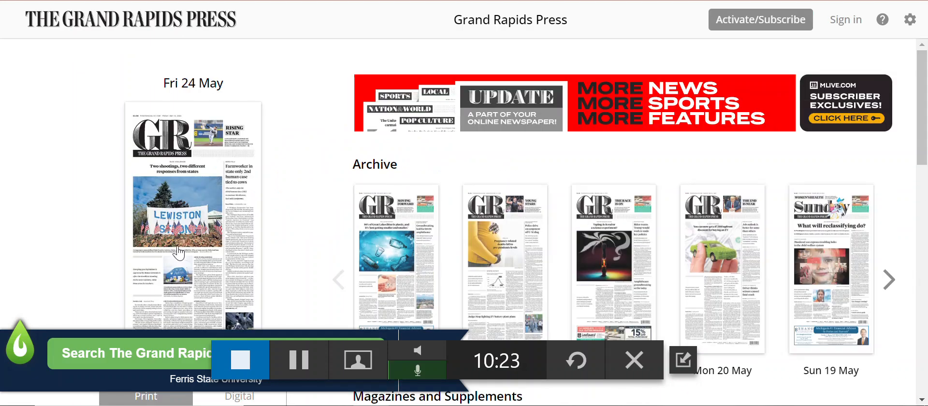
click(181, 357)
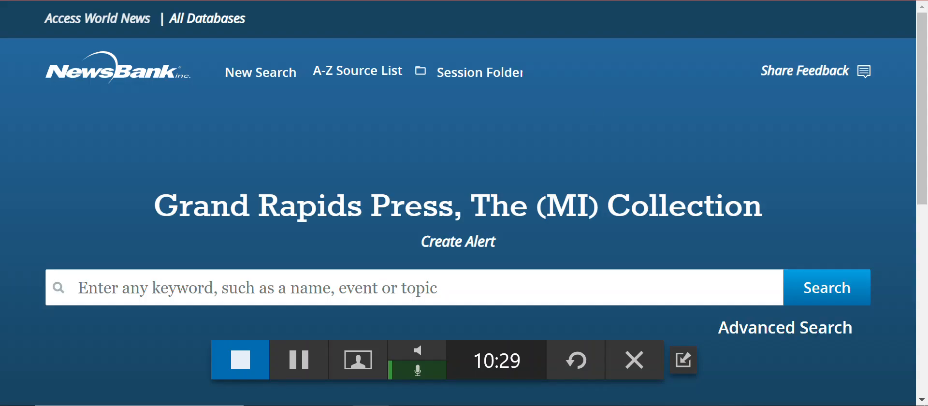
Step: Look up the Big Rapids Pioneer rule's URL in the Domain Messaging rules and return to the Grand Rapids Press page
key(ctrl+shift+Tab)
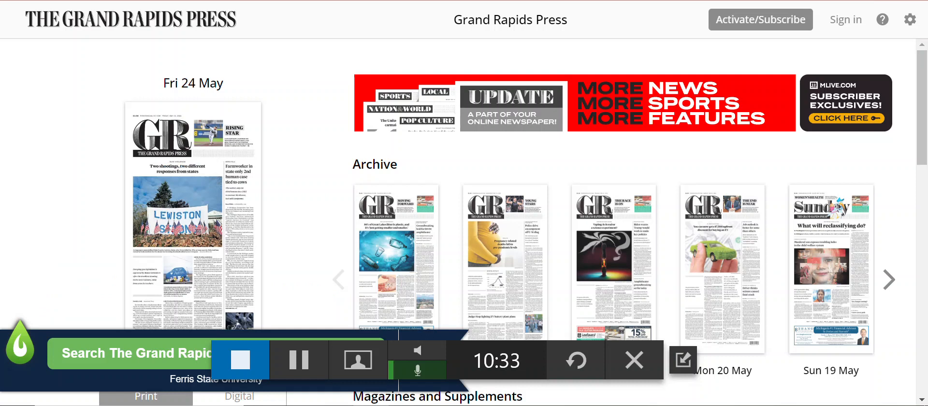
key(ctrl+shift+Tab)
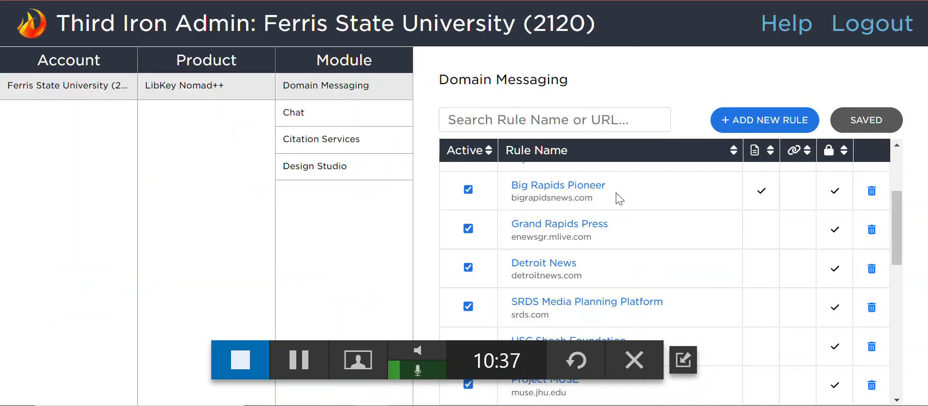
key(ctrl+Tab)
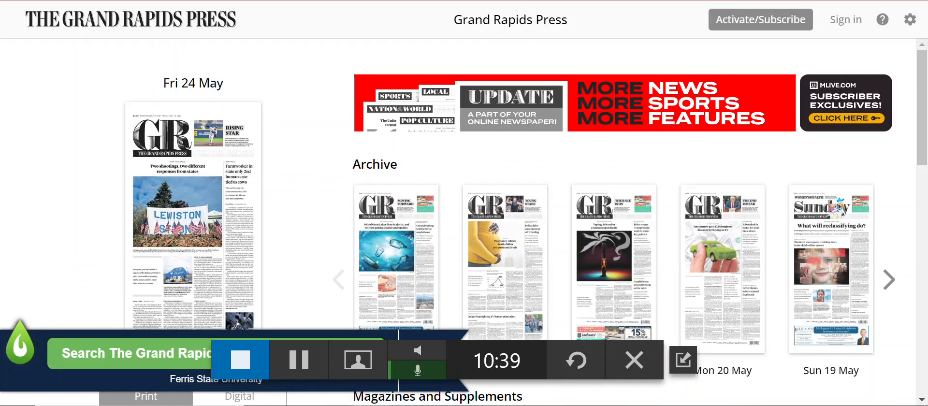
Step: Open bigrapidsnews.com in the Grand Rapids Press tab and close the Memorial Day sale pop-up
key(ctrl+l)
text(bigrapidsnews.com)
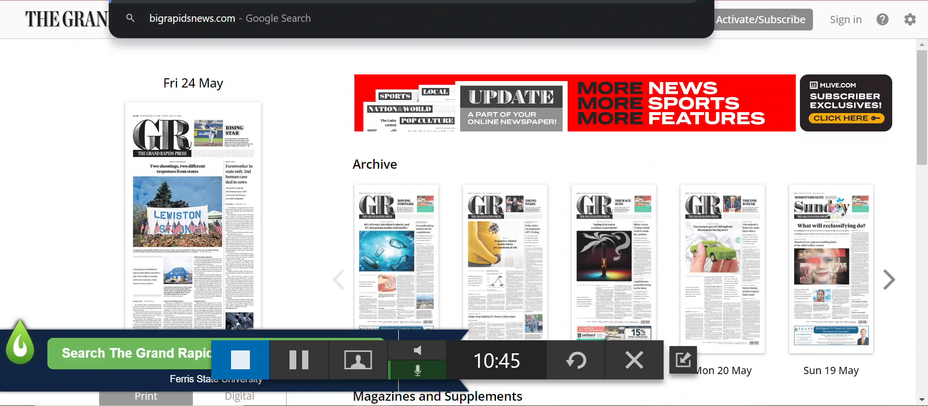
key(Return)
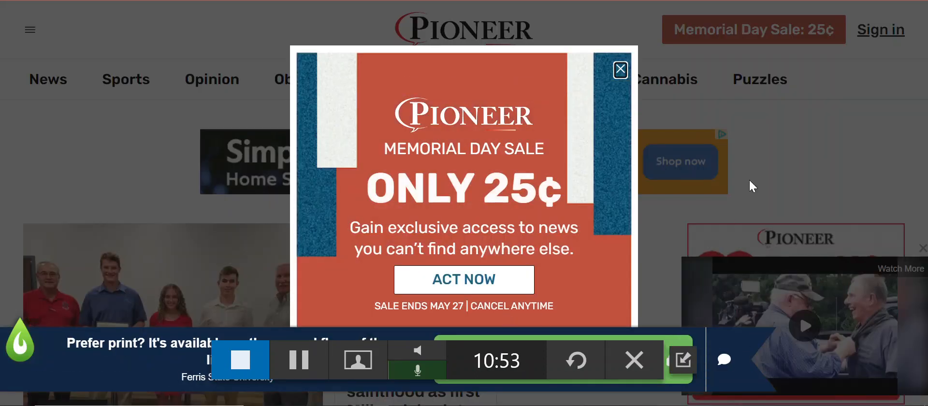
click(620, 69)
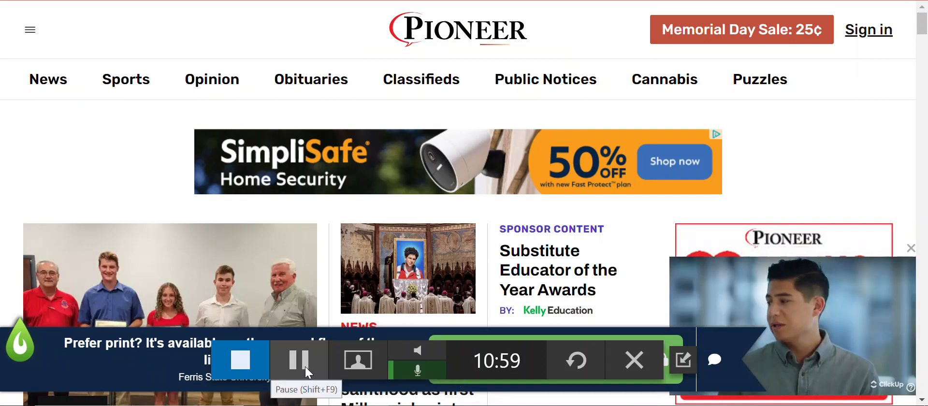
Step: View the librarian chat form from the LibKey Nomad banner, and dismiss the banner for 24 hours along with the floating video
drag(307, 367, 280, 54)
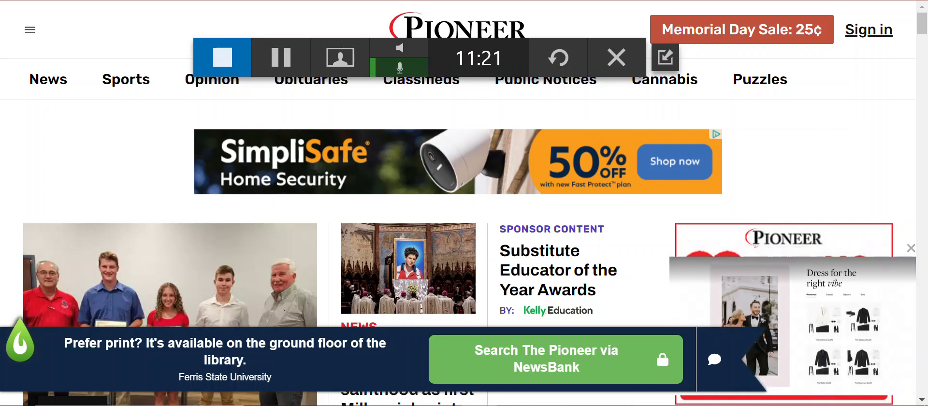
click(713, 360)
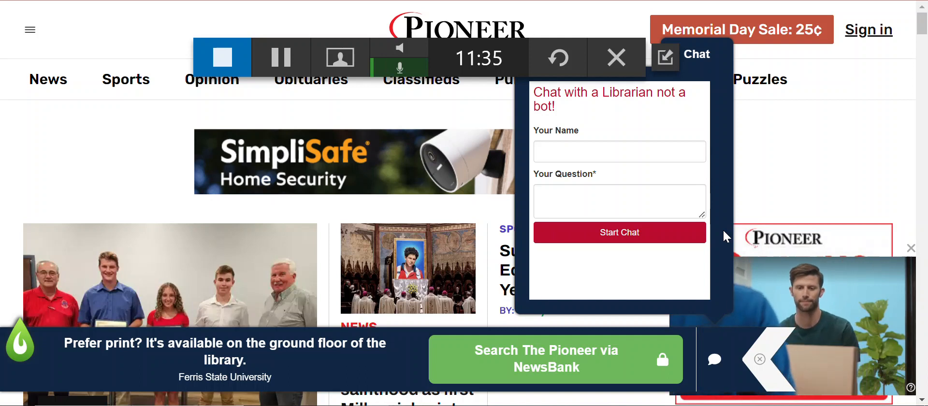
click(701, 56)
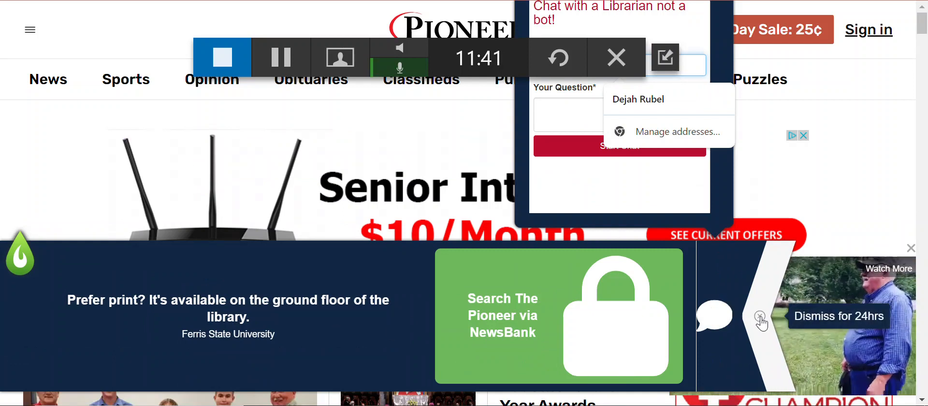
click(760, 317)
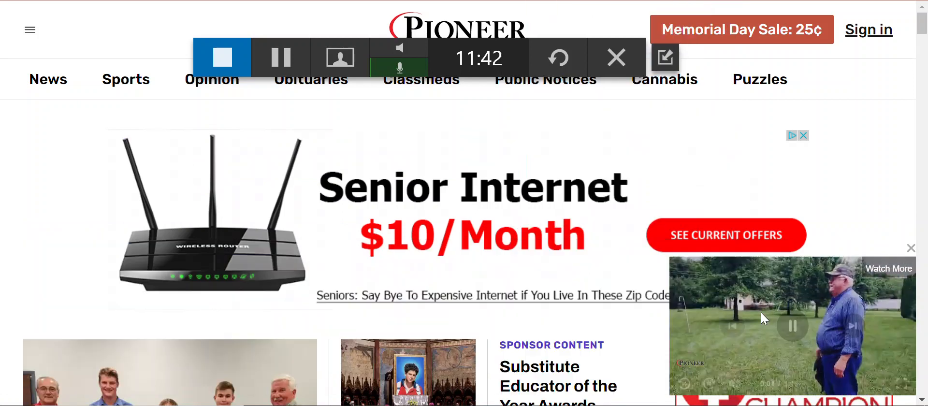
click(911, 248)
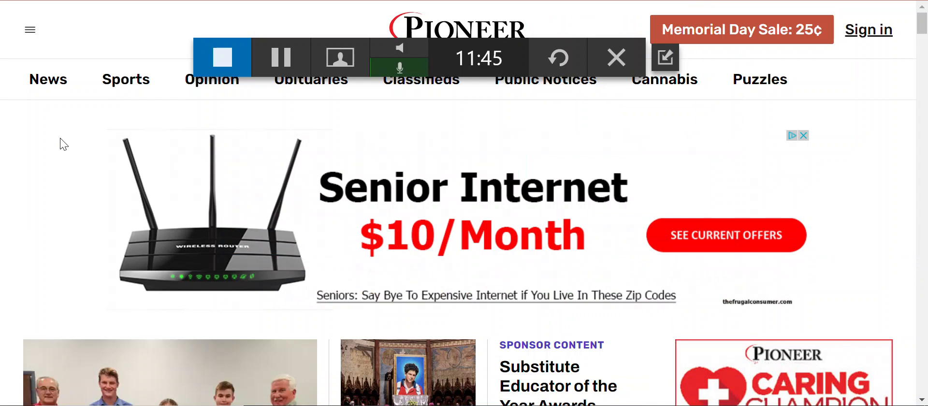
Step: Look up the Wall Street Journal rule in Domain Messaging and open wsj.com in the Pioneer tab
key(ctrl+Tab)
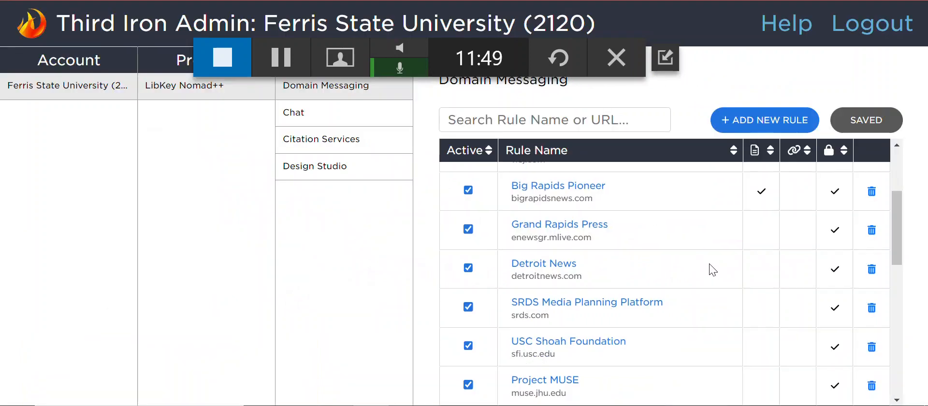
scroll(715, 271, up, 1)
key(ctrl+Tab)
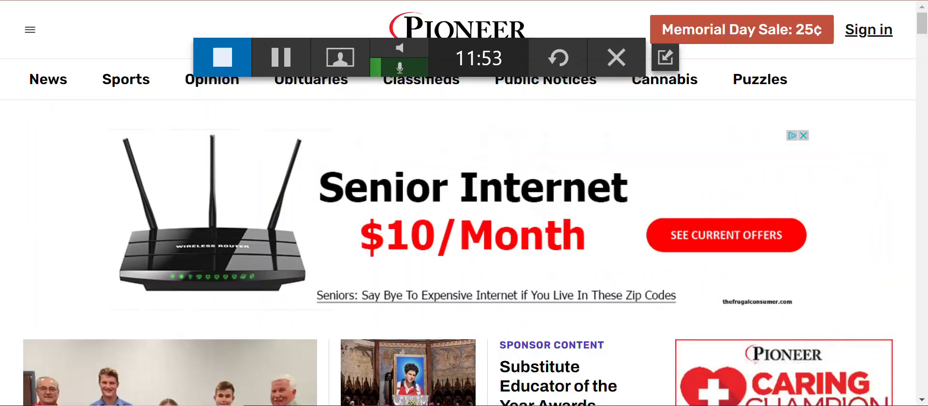
text(wsj)
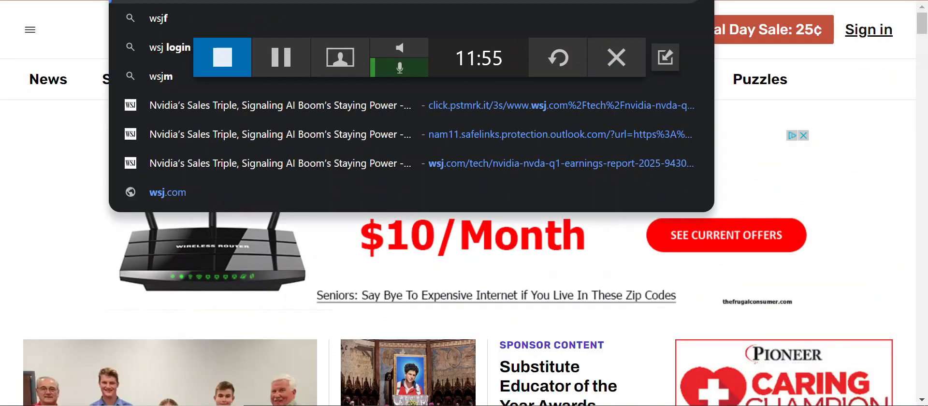
text(.com)
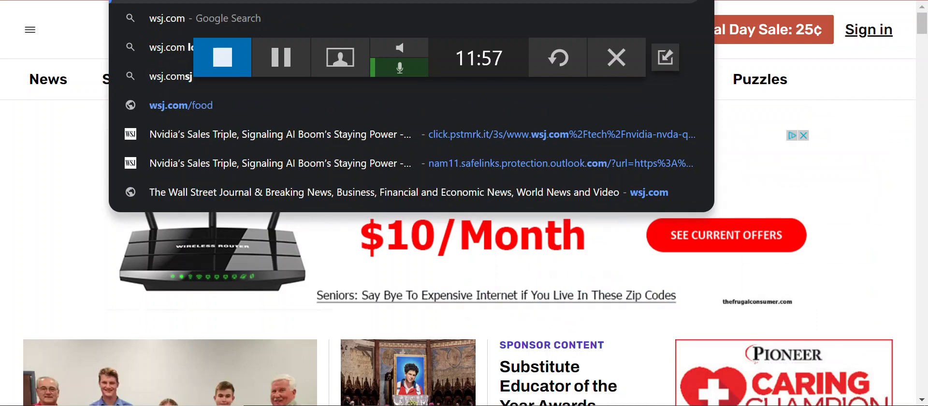
key(Return)
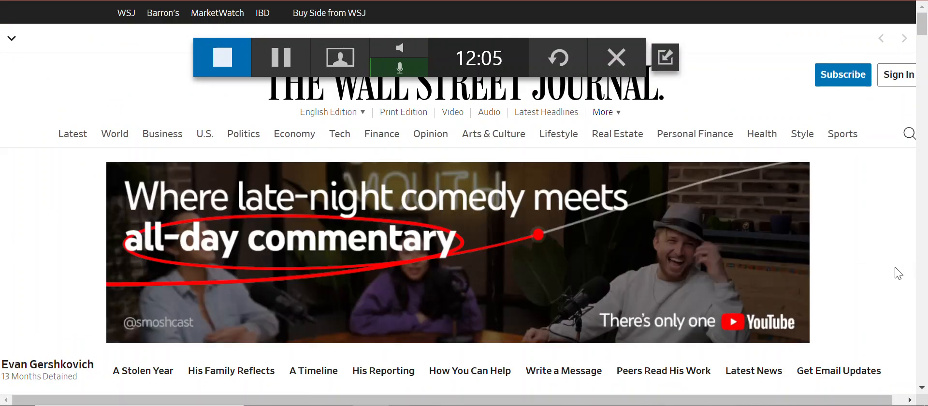
Step: Close the Memorial Day Sale banner on the Wall Street Journal home page and check the page for the LibKey Nomad banner
scroll(896, 272, down, 7)
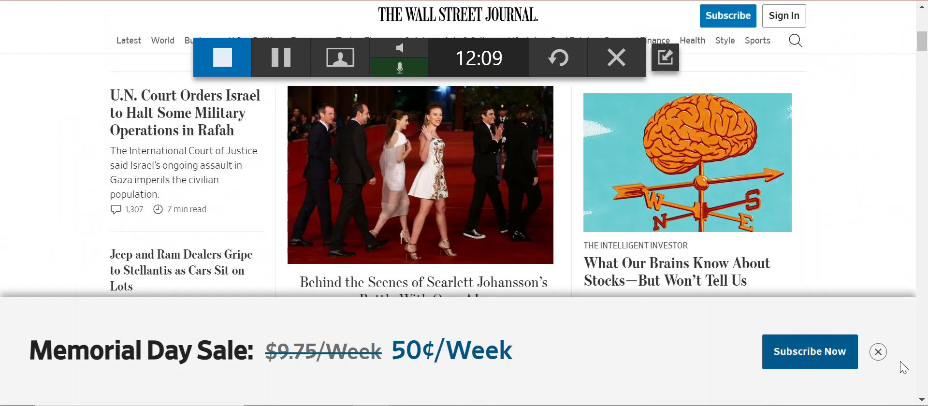
click(878, 352)
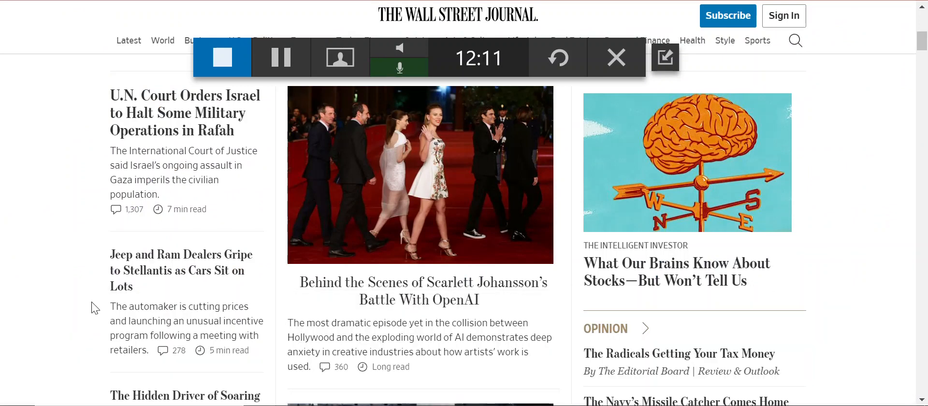
scroll(97, 184, up, 5)
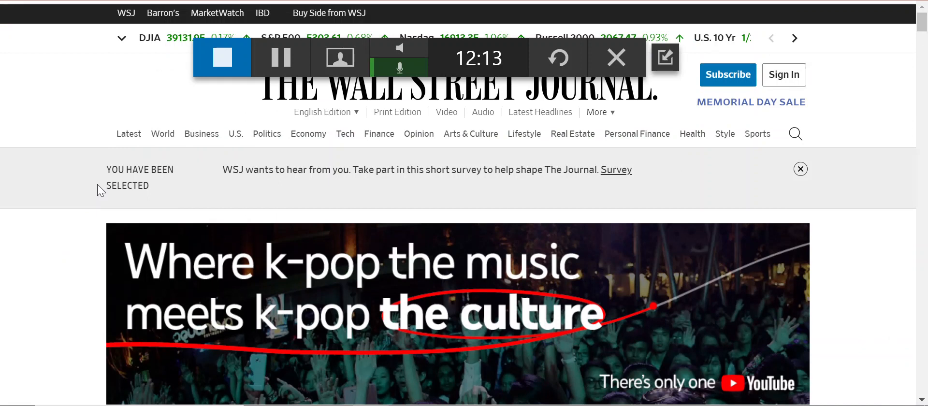
scroll(85, 286, down, 15)
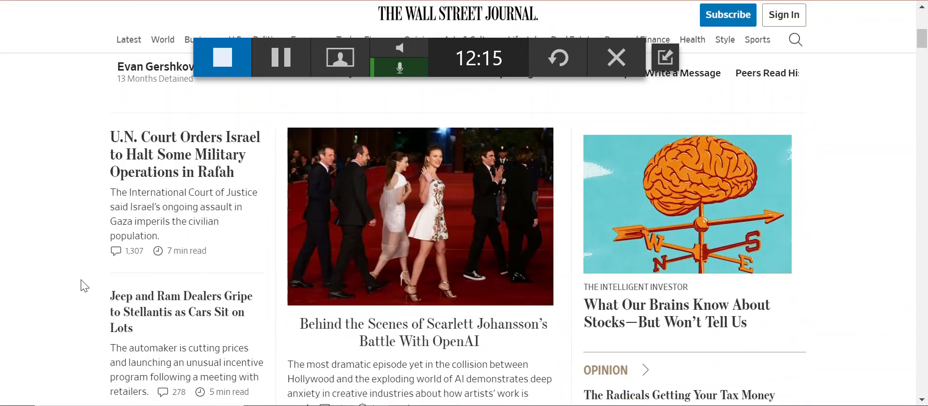
scroll(84, 287, up, 9)
scroll(84, 286, up, 6)
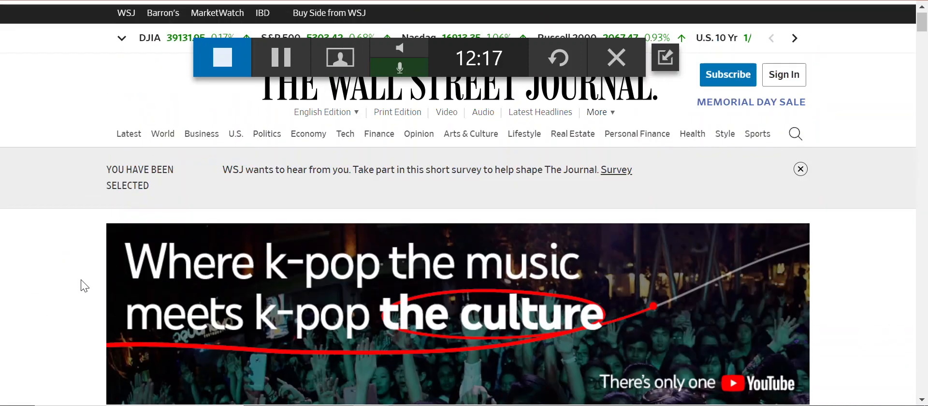
Step: Check the Wall Street Journal entry in the Domain Messaging rules and examine the wsj.com home page again for the LibKey Nomad banner
key(ctrl+shift+Tab)
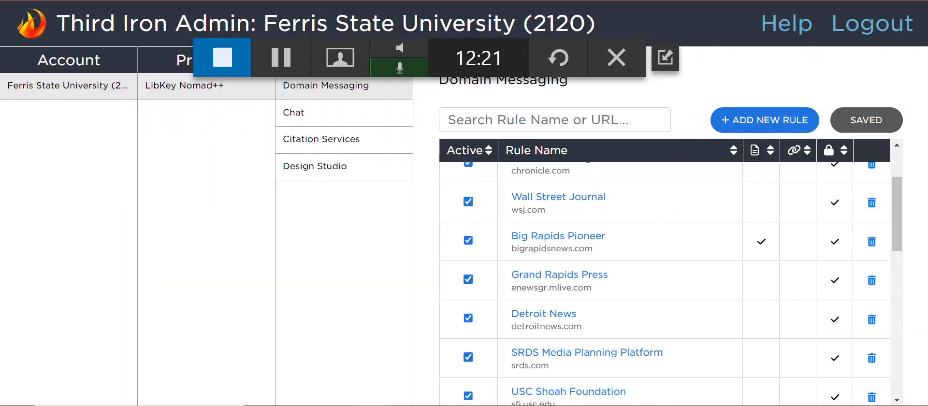
key(ctrl+Tab)
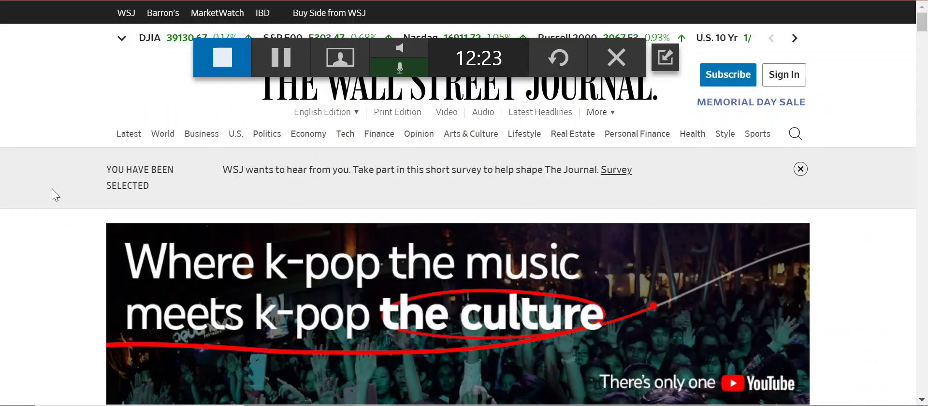
scroll(53, 191, down, 5)
scroll(52, 190, down, 20)
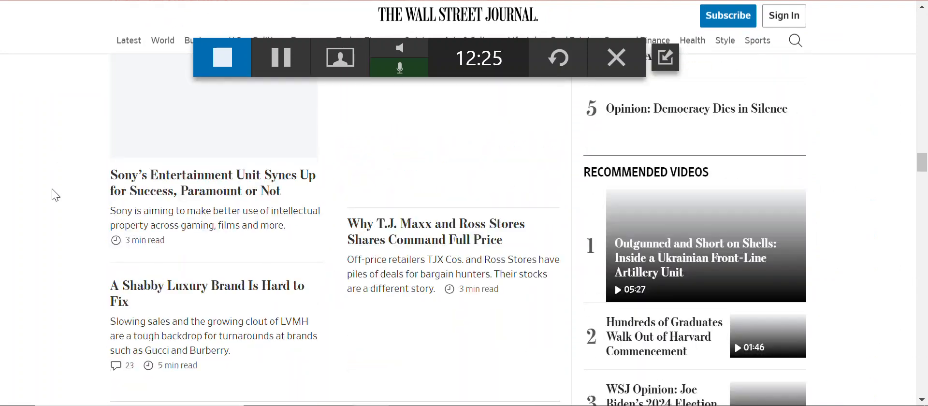
scroll(53, 190, down, 15)
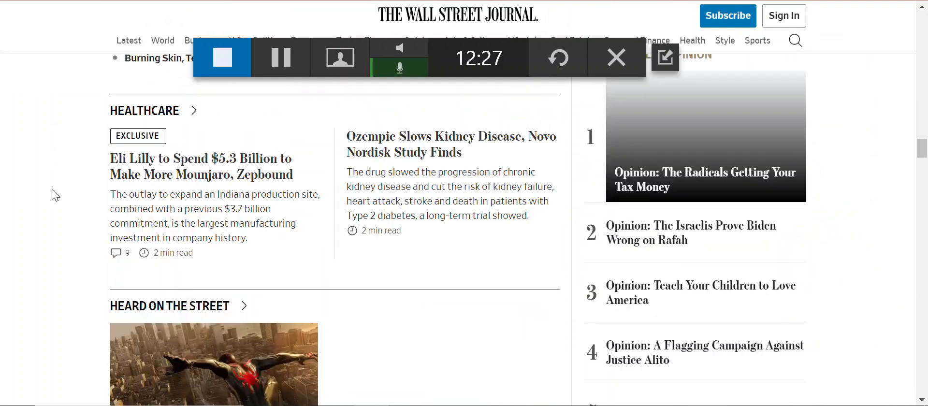
Step: Check the library selection in the LibKey Nomad extension and look through the Wall Street Journal home page for its banner
key(Home)
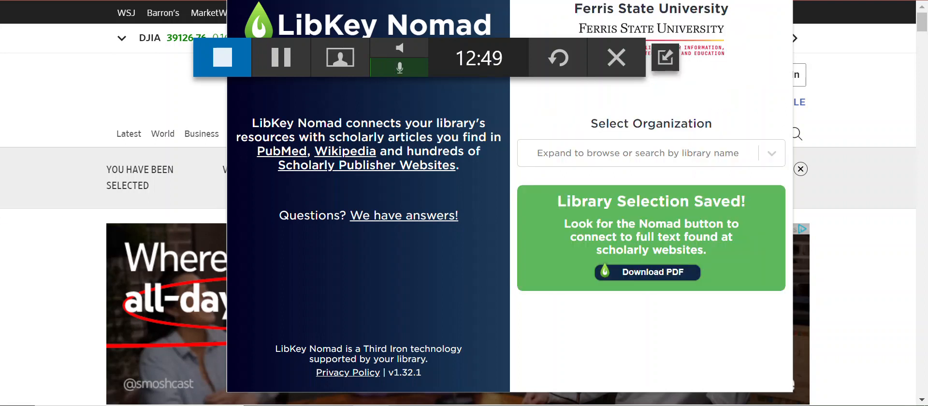
click(56, 100)
scroll(57, 100, down, 10)
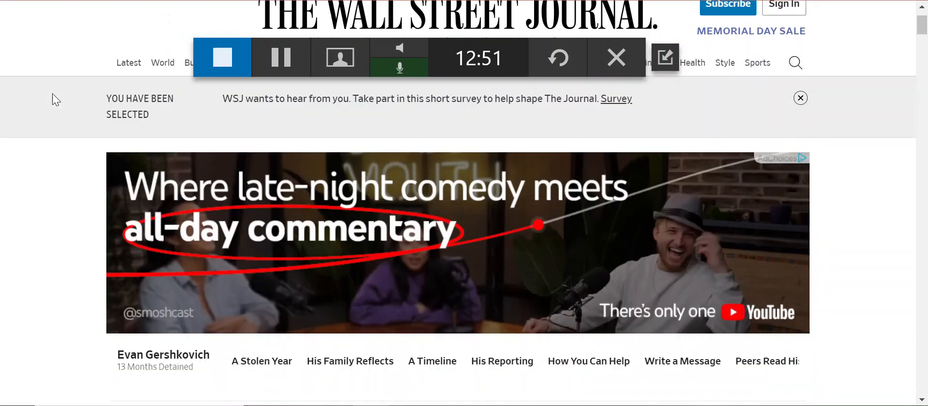
scroll(57, 99, down, 15)
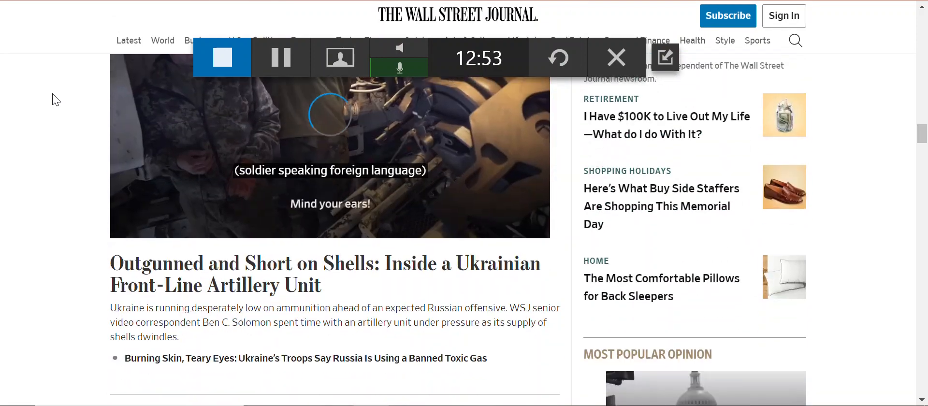
scroll(56, 99, down, 3)
scroll(56, 100, up, 15)
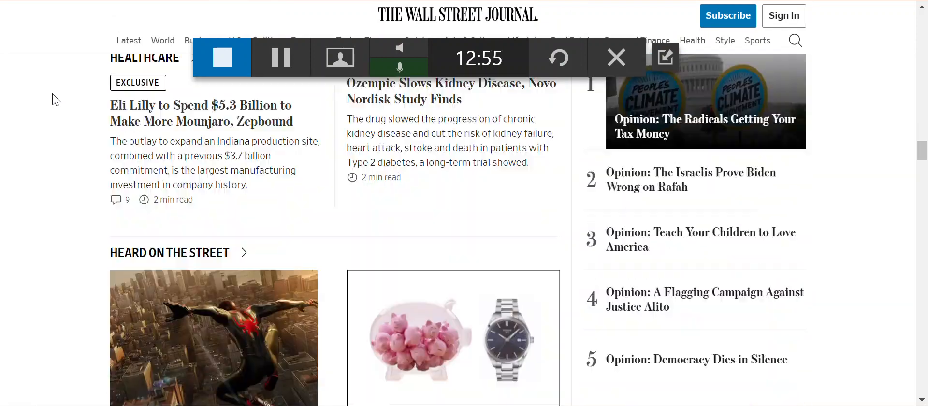
scroll(56, 99, up, 10)
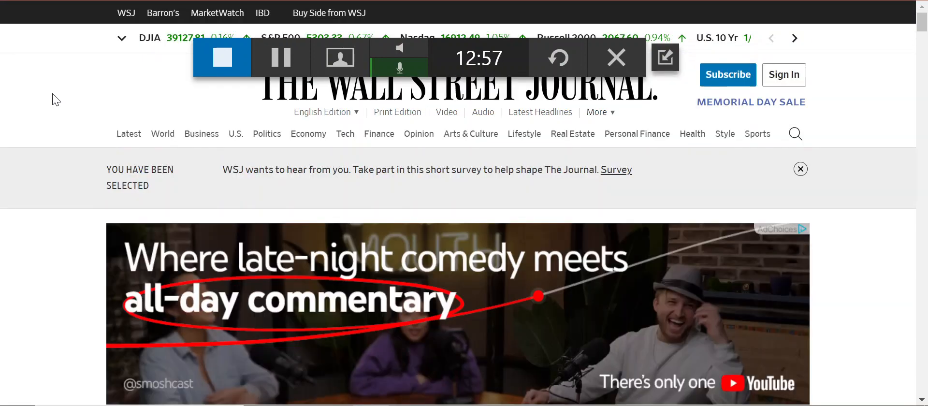
Step: Review the Wall Street Journal rule's URL match and display conditions in Domain Messaging, and recheck the newspaper's page for the LibKey Nomad banner
click(212, 0)
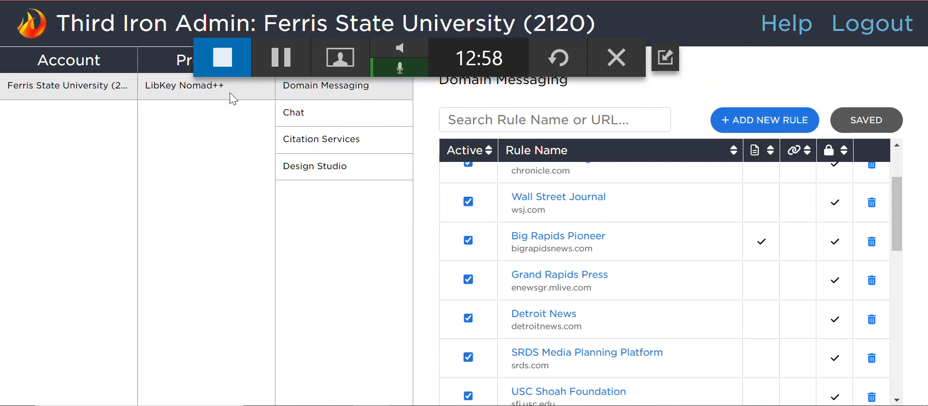
click(582, 200)
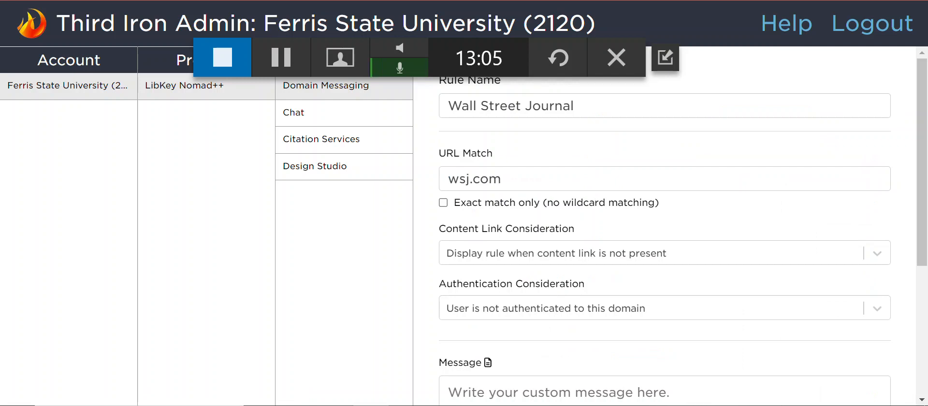
key(ctrl+Tab)
click(213, 0)
click(498, 1)
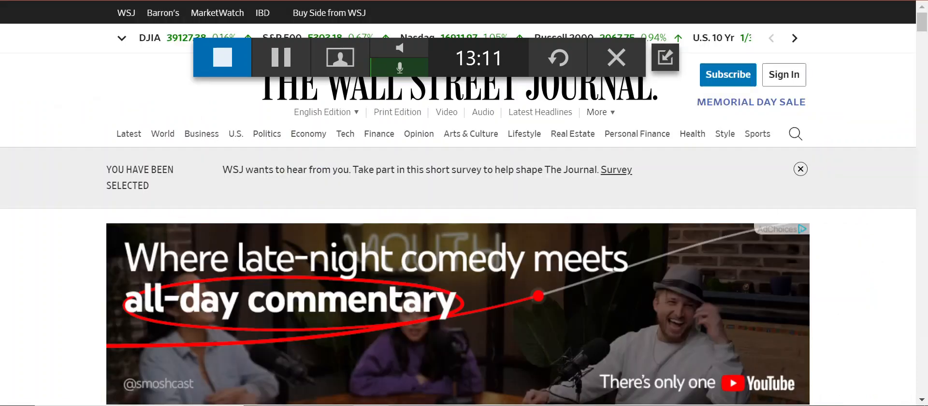
scroll(45, 270, down, 15)
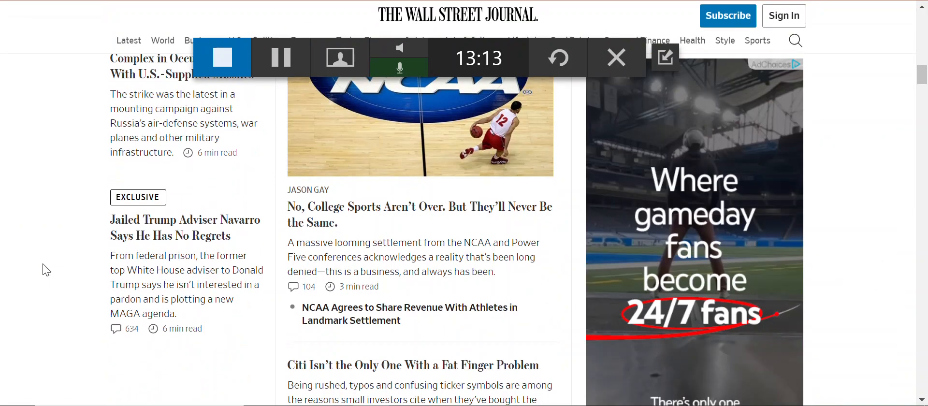
scroll(45, 269, down, 15)
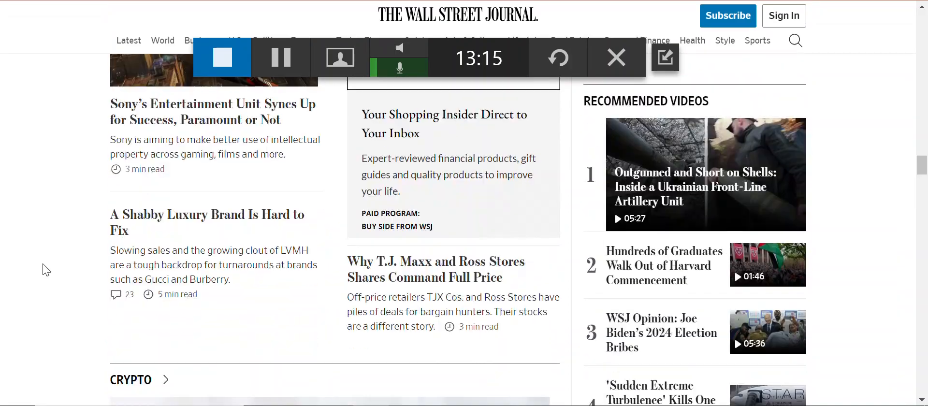
Step: Recheck the Wall Street Journal home page for the LibKey Nomad banner and review the link and display settings of its Domain Messaging rule
scroll(45, 269, down, 5)
scroll(44, 269, up, 10)
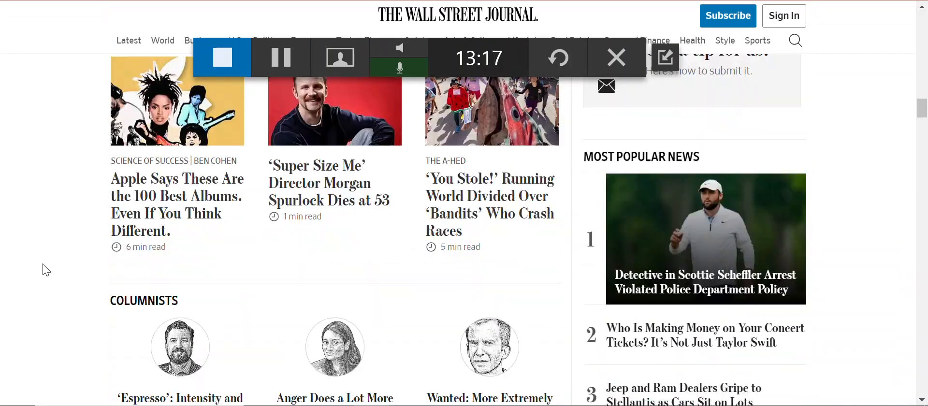
scroll(44, 269, up, 20)
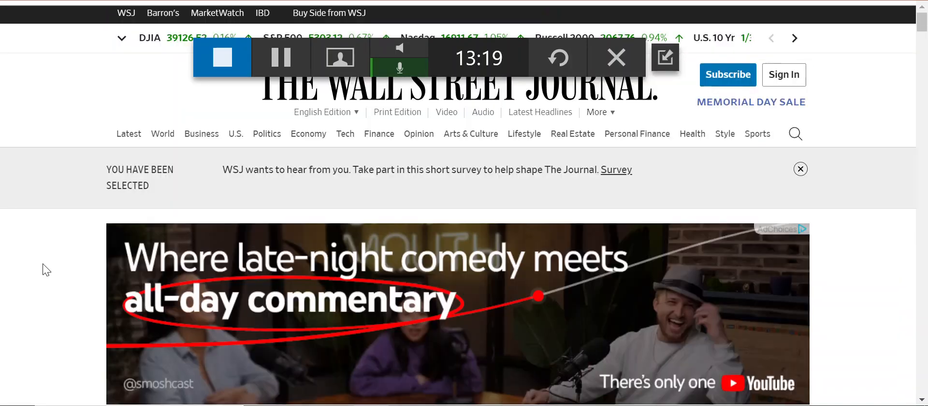
key(ctrl+shift+Tab)
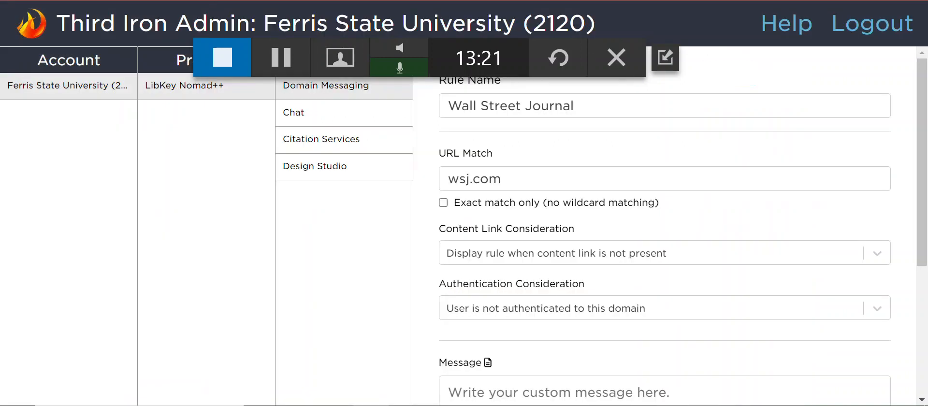
scroll(729, 323, down, 5)
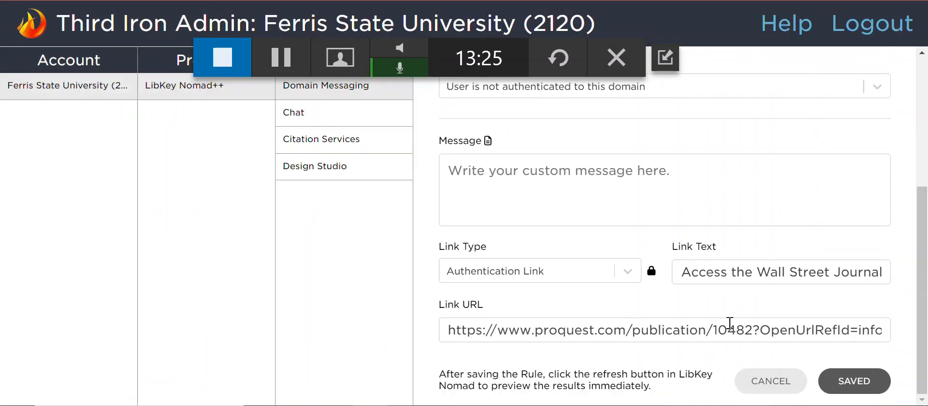
scroll(730, 323, up, 3)
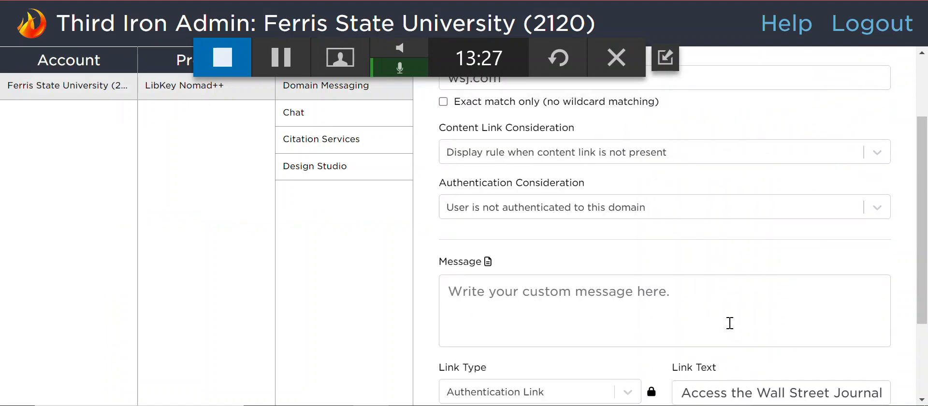
scroll(731, 319, up, 1)
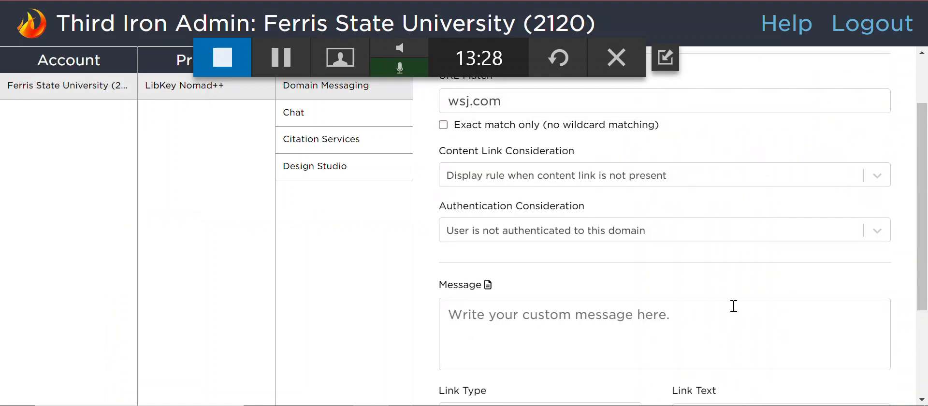
Step: Review the available Authentication Consideration and Content Link Consideration options in the Wall Street Journal rule
click(776, 239)
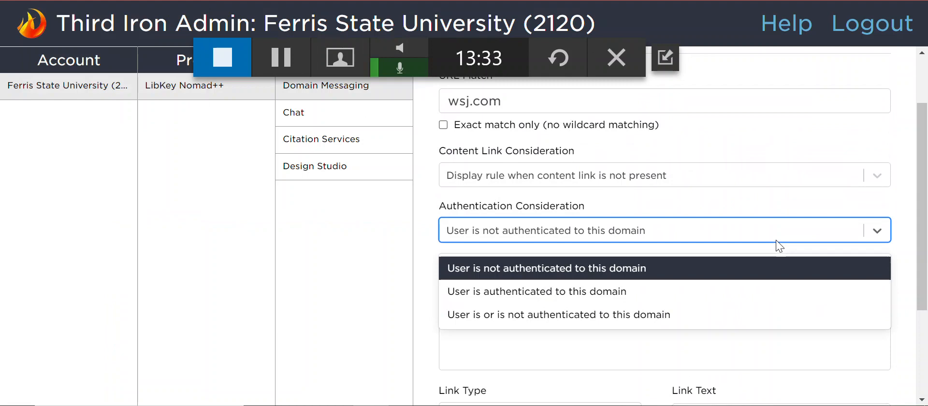
click(778, 245)
click(800, 183)
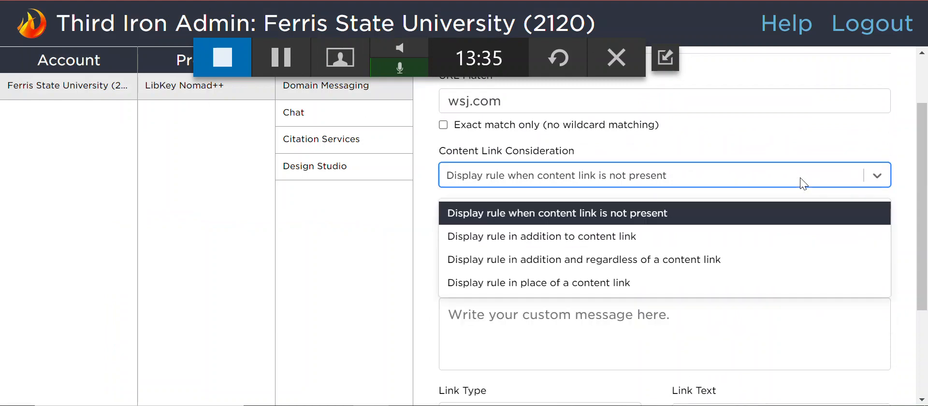
click(804, 183)
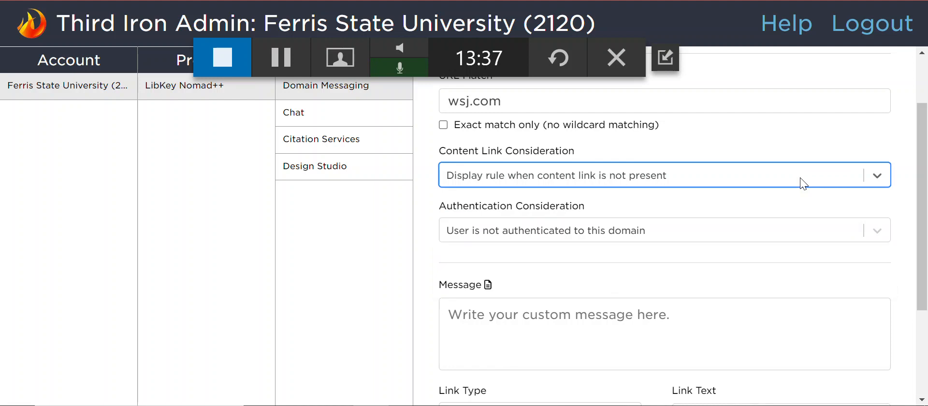
Step: Set the Wall Street Journal rule's Authentication Consideration to "User is or is not authenticated to this domain" and save the rule
click(749, 231)
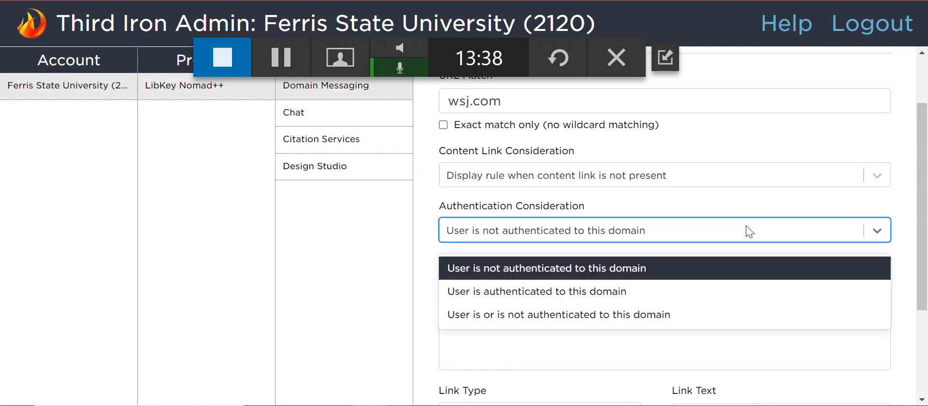
click(683, 319)
click(681, 277)
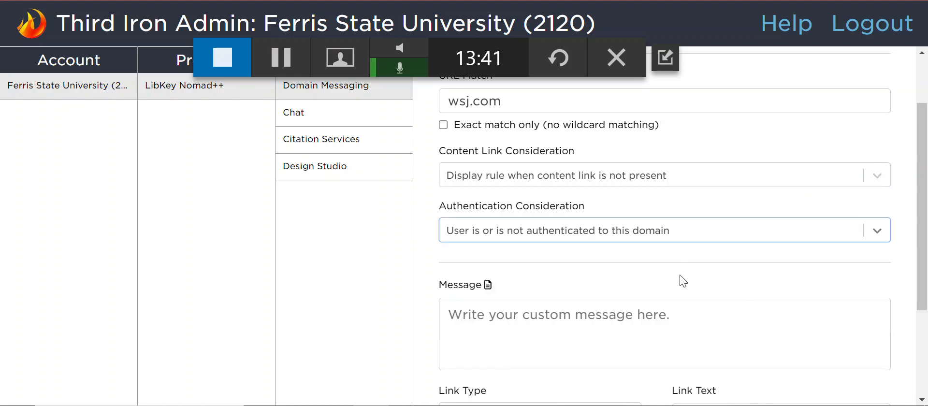
scroll(682, 277, down, 3)
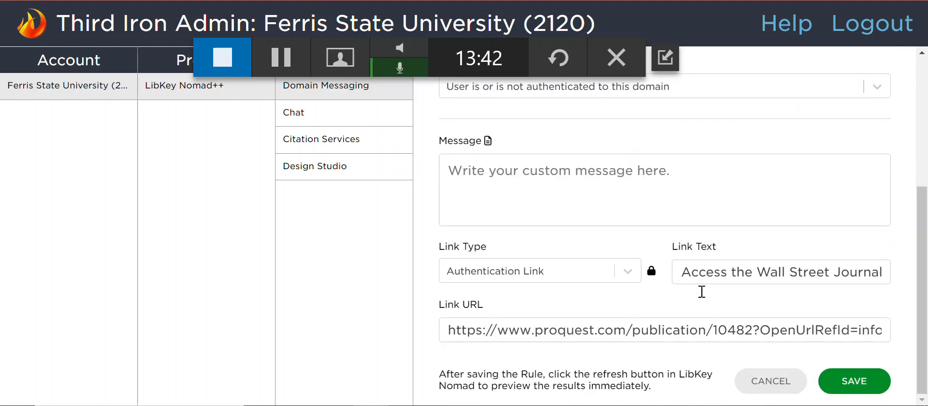
click(850, 382)
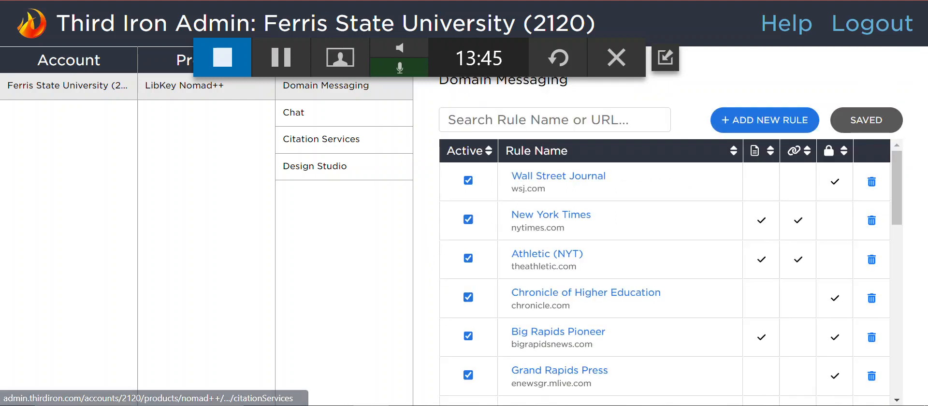
Step: On the Wall Street Journal page, open the LibKey Nomad extension's user settings and manually refresh LibKey Nomad++
click(372, 1)
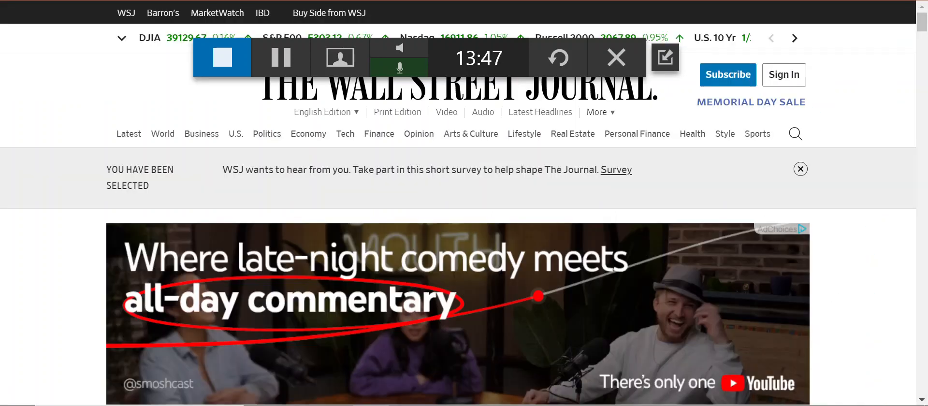
click(783, 1)
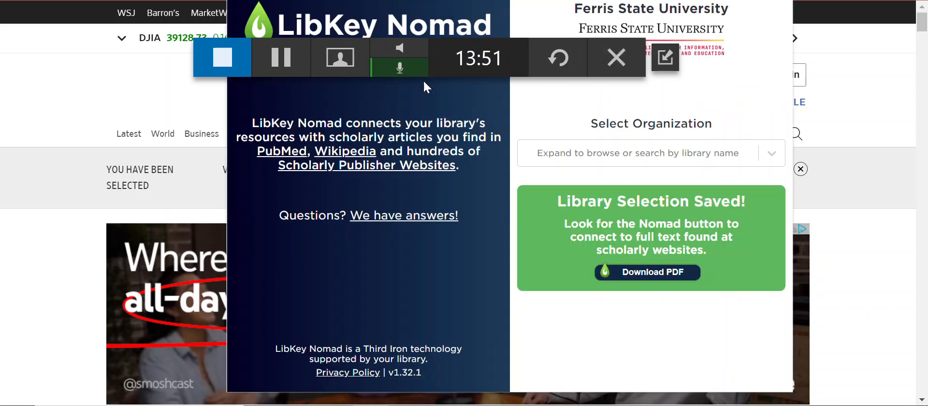
click(780, 1)
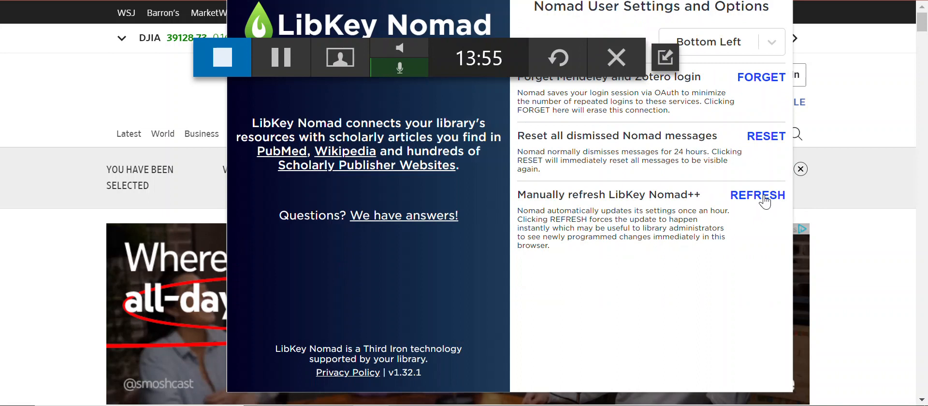
click(765, 198)
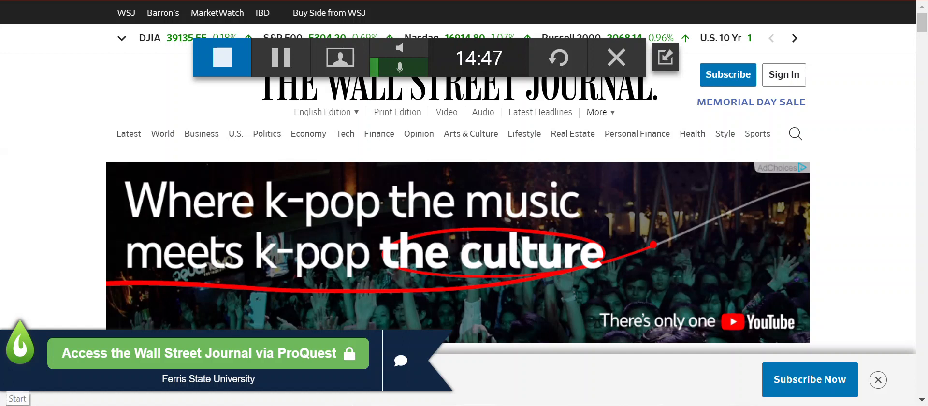
Step: Open the Wall Street Journal on ProQuest through the LibKey Nomad banner and look through the latest issue's contents
click(225, 362)
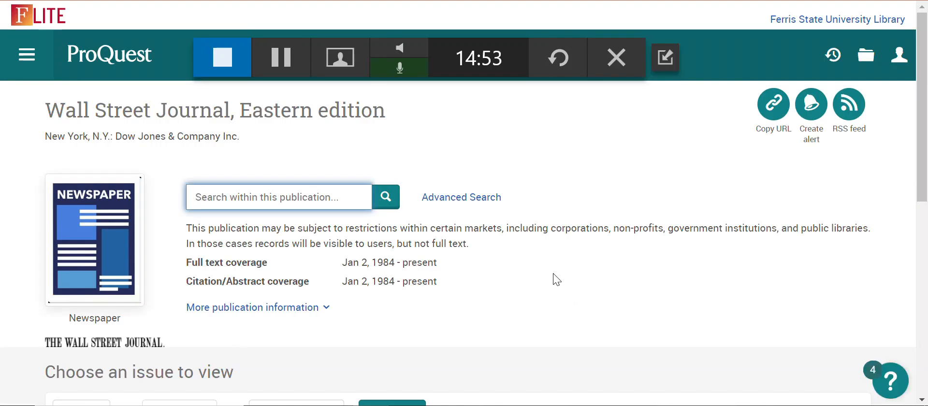
scroll(524, 253, down, 3)
scroll(527, 254, down, 3)
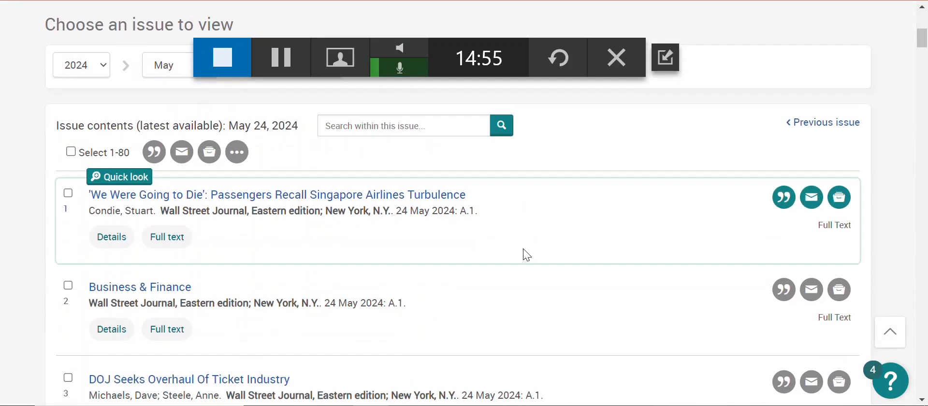
scroll(527, 255, down, 18)
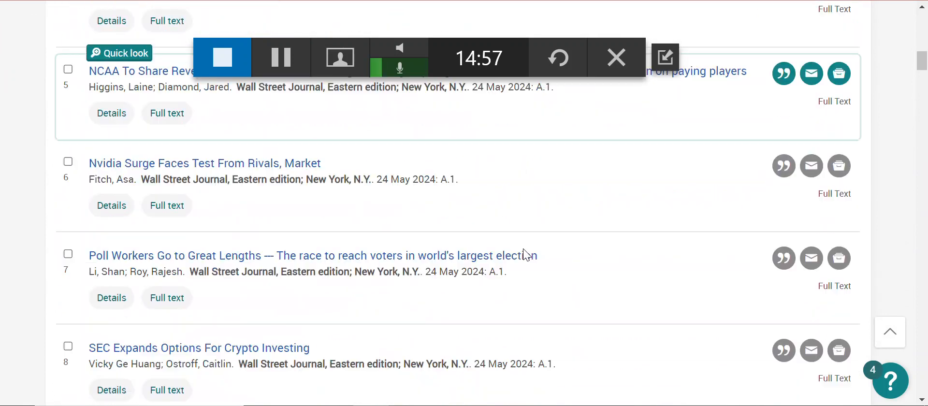
scroll(527, 255, up, 20)
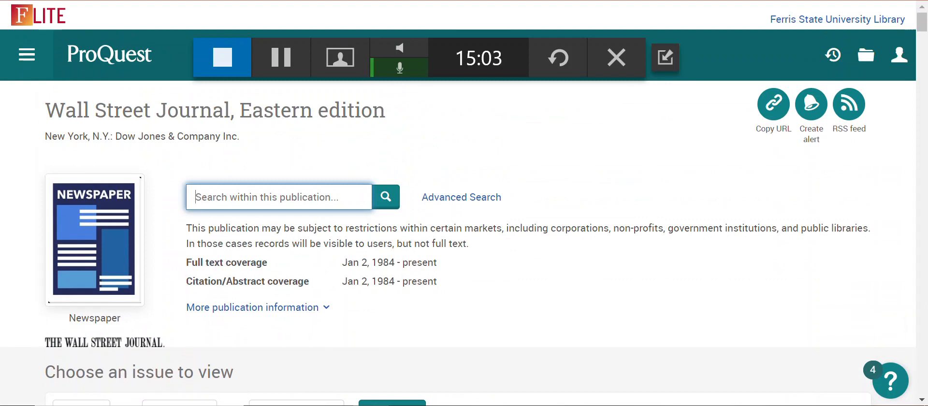
Step: Check the Domain Messaging rule list in Third Iron Admin and open the Chronicle of Higher Education website in place of the Wall Street Journal page
key(ctrl+shift+Tab)
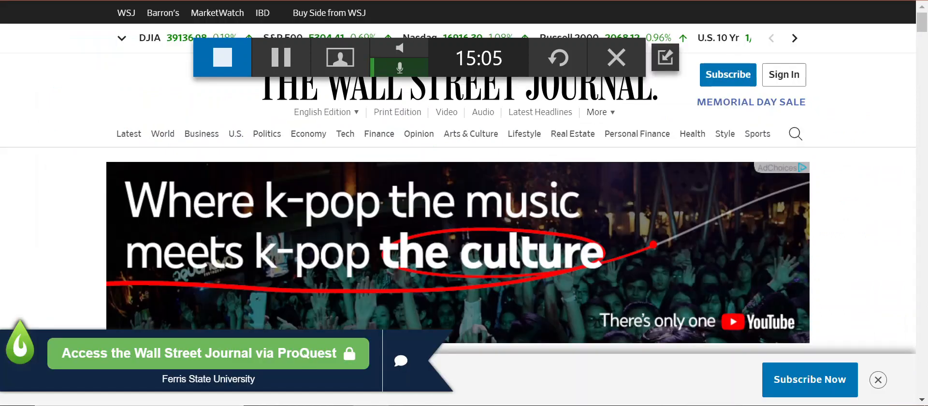
key(ctrl+shift+Tab)
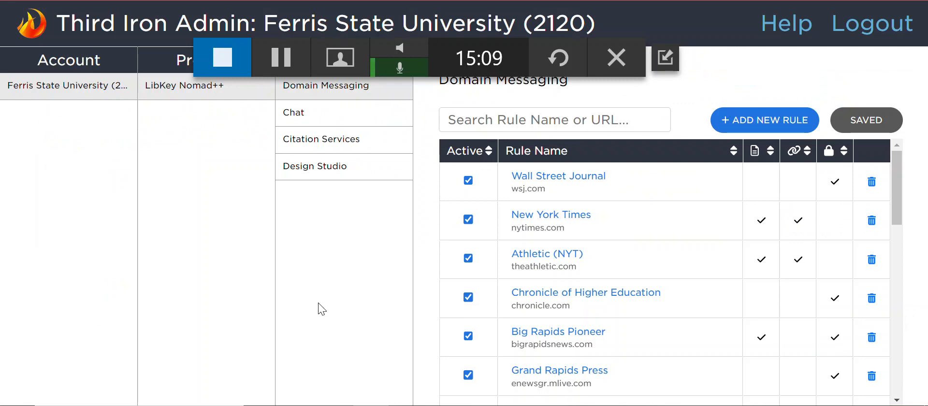
key(ctrl+Tab)
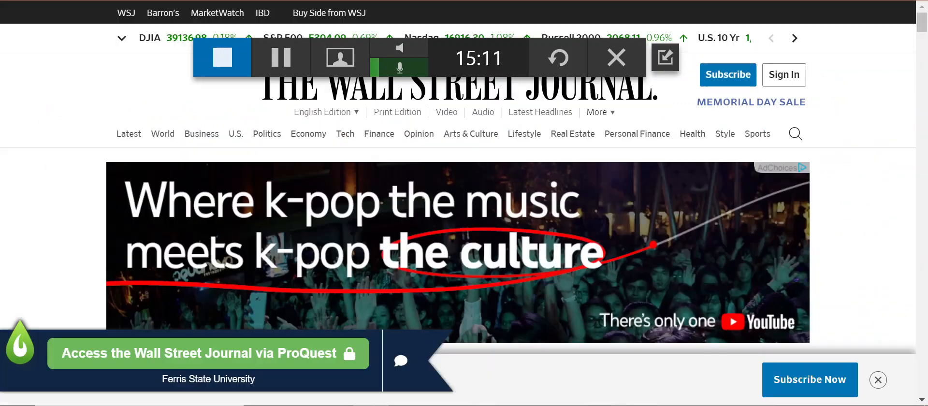
text(chronic)
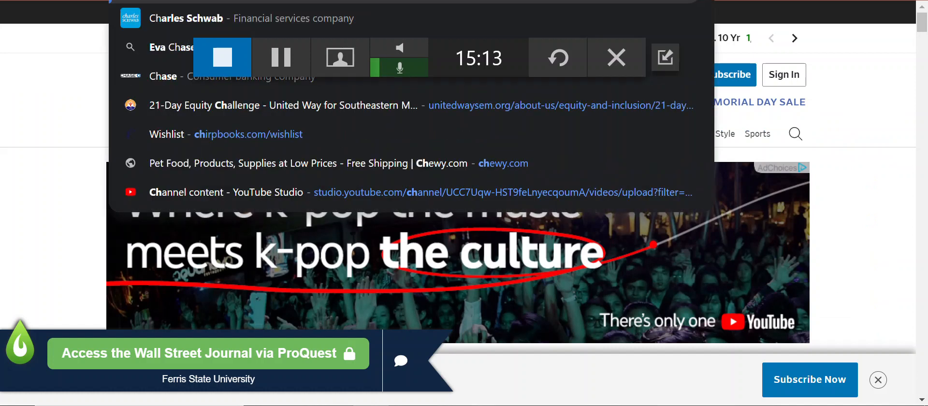
text(le)
key(Return)
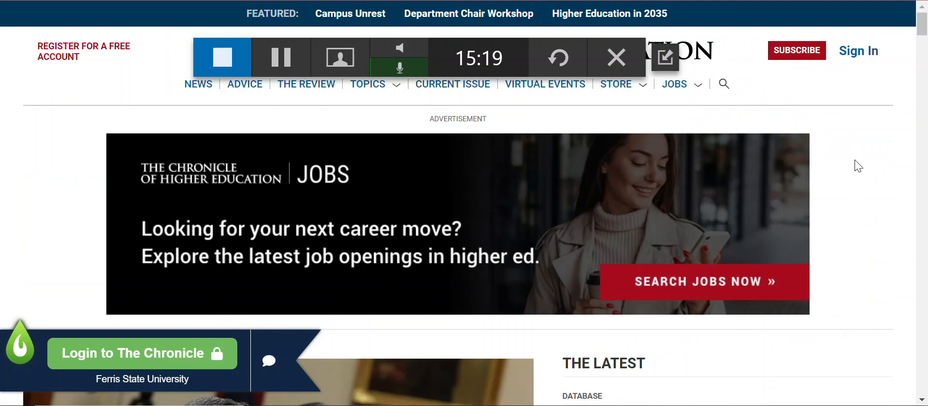
Step: Open library access to The Chronicle through the LibKey Nomad banner's login link and look through the home page
click(134, 353)
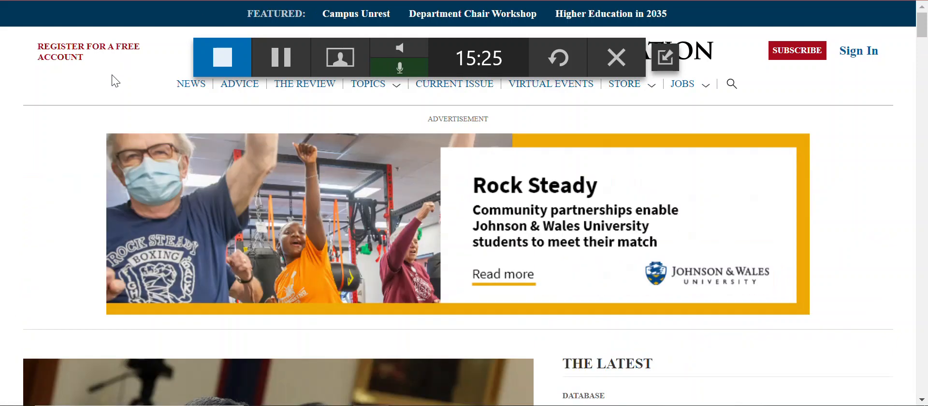
scroll(861, 185, down, 1)
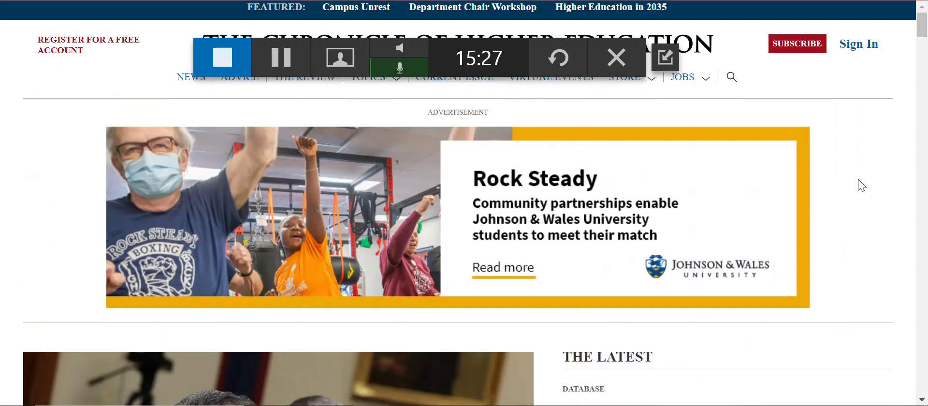
scroll(861, 185, down, 15)
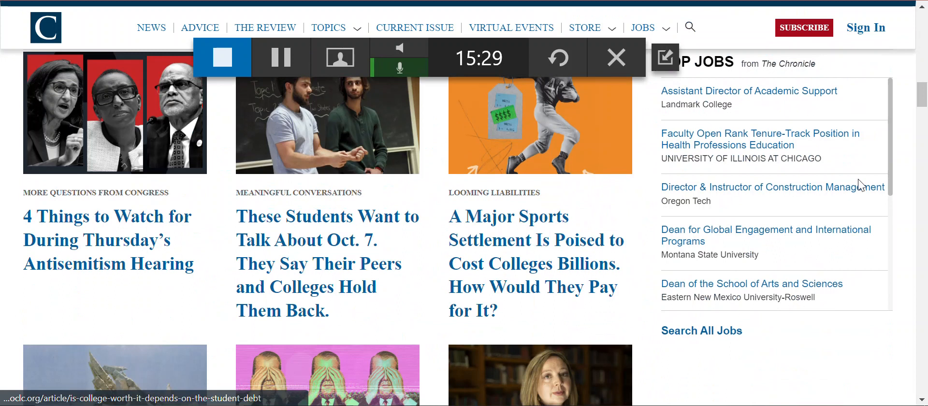
scroll(861, 185, down, 2)
scroll(861, 185, up, 15)
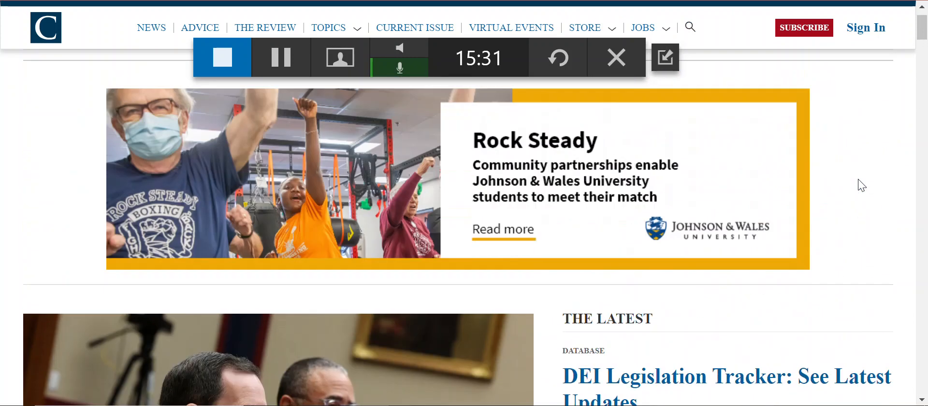
scroll(861, 186, up, 2)
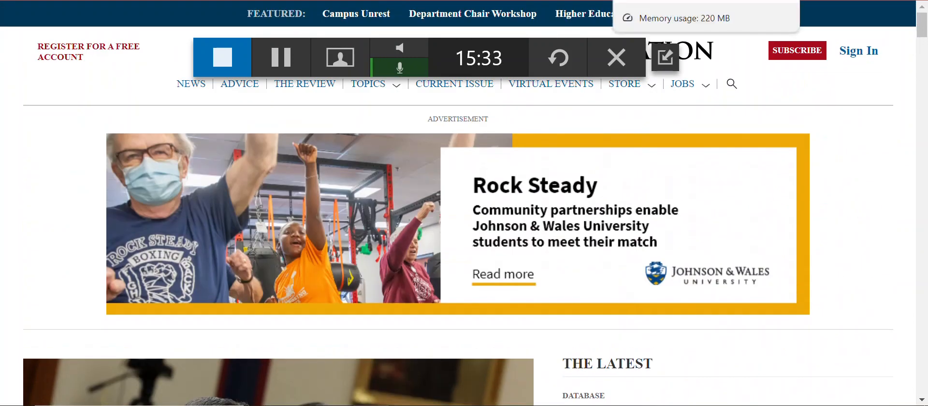
Step: Check the Domain Messaging rule list in Third Iron Admin and open theathletic.com in place of the Chronicle page
click(67, 0)
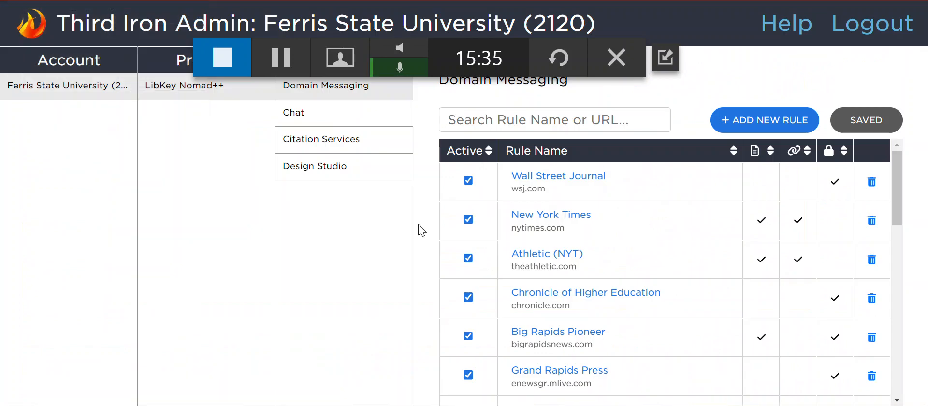
click(542, 0)
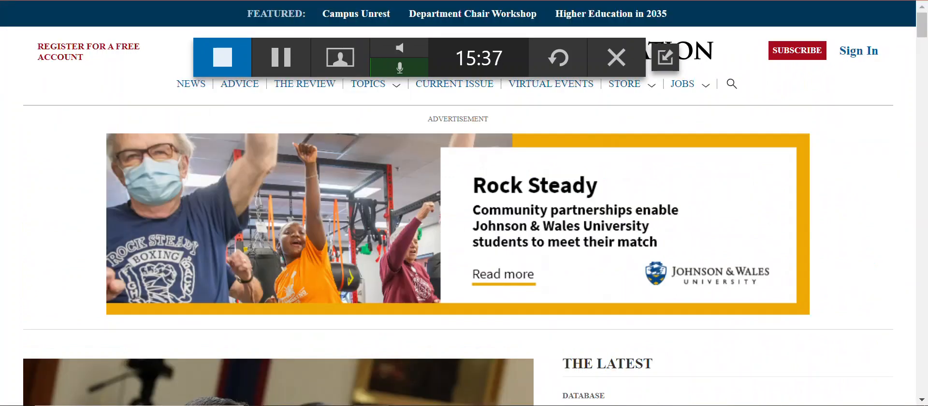
text(theath)
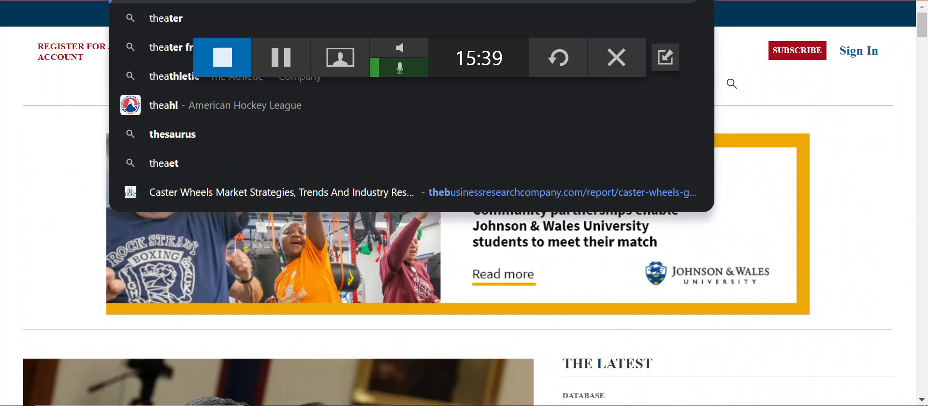
text(letic.com)
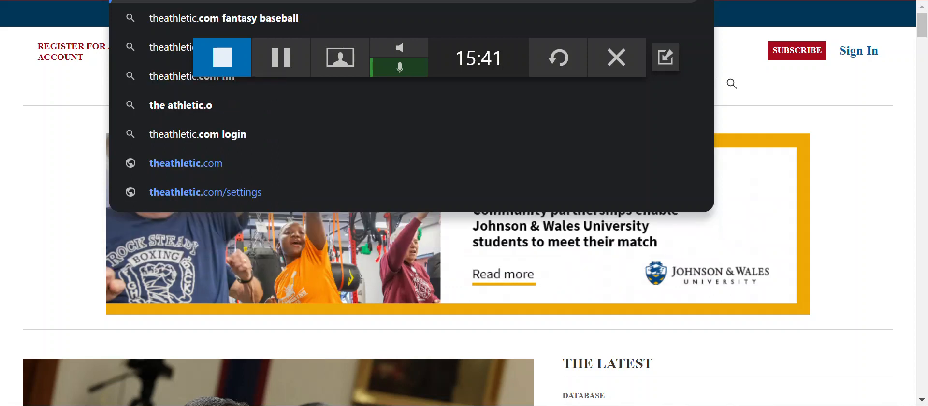
key(Return)
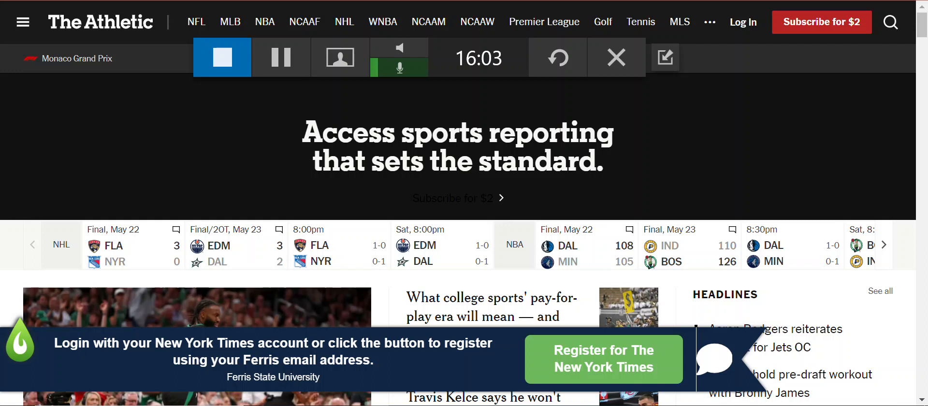
key(BackSpace)
key(BackSpace)
key(BackSpace)
key(BackSpace)
key(BackSpace)
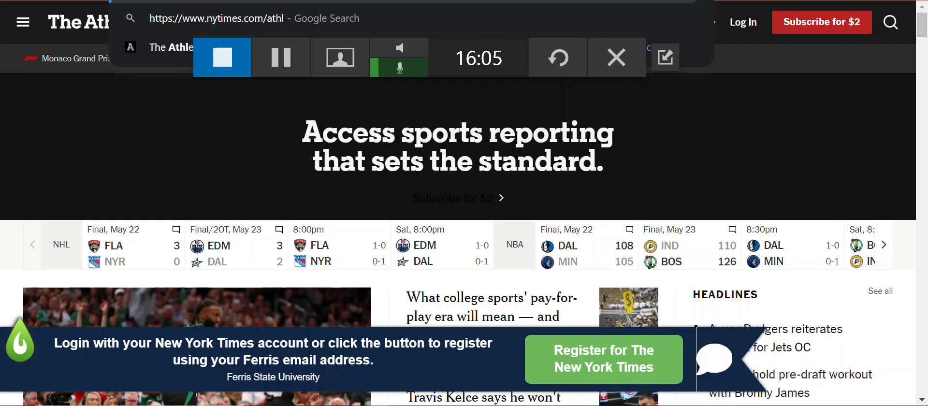
key(BackSpace)
key(BackSpace)
key(BackSpace)
key(BackSpace)
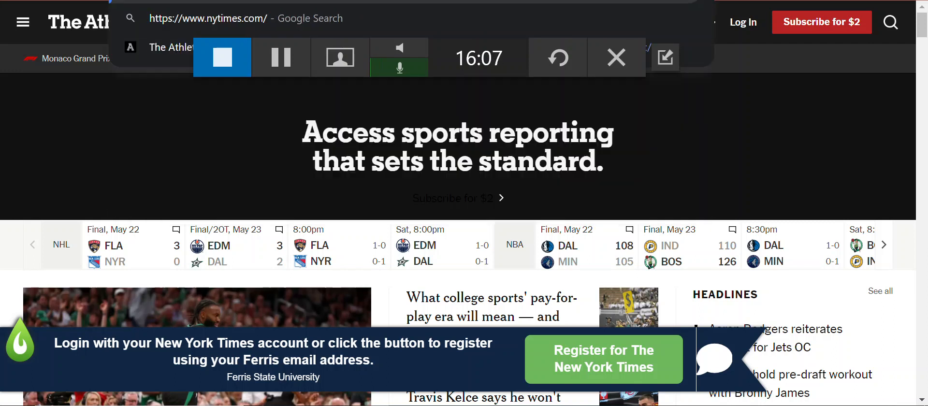
key(Return)
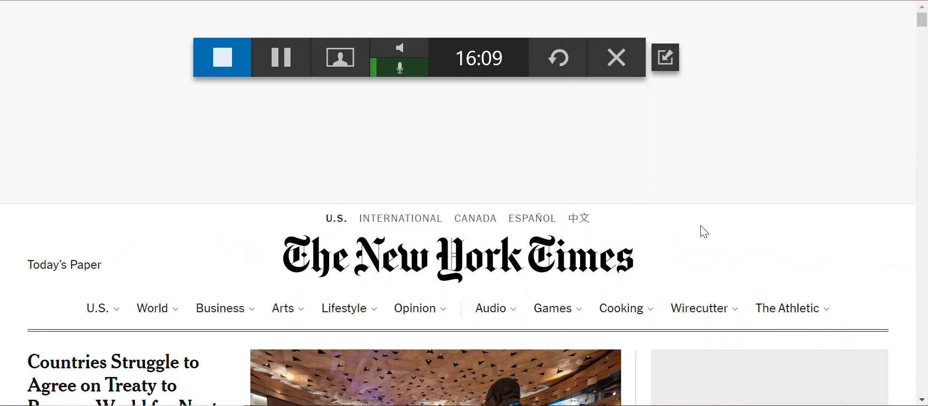
scroll(696, 242, down, 6)
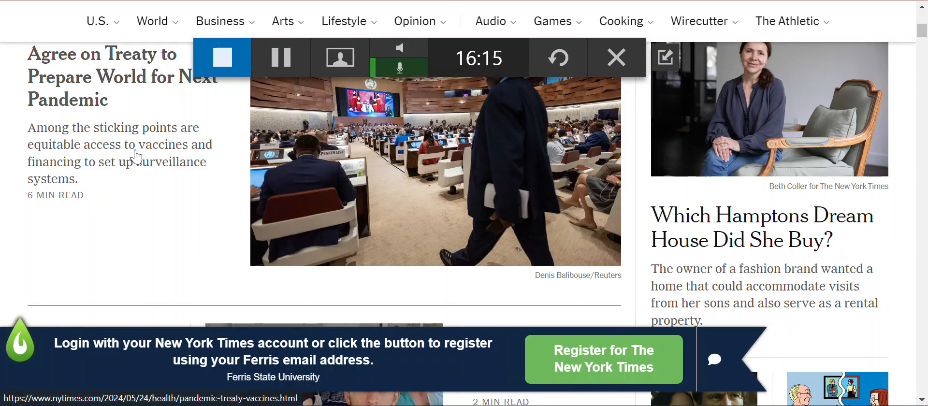
Step: Open the New York Times domain messaging rule in Third Iron Admin and review its match conditions, message and custom link
click(232, 0)
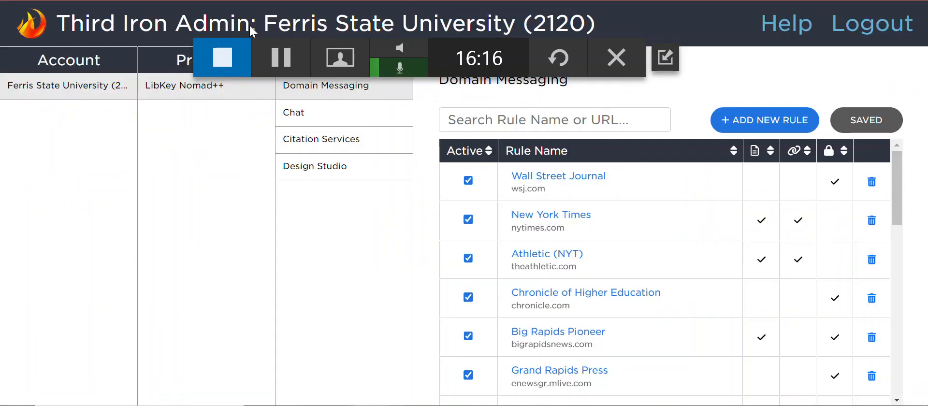
click(562, 213)
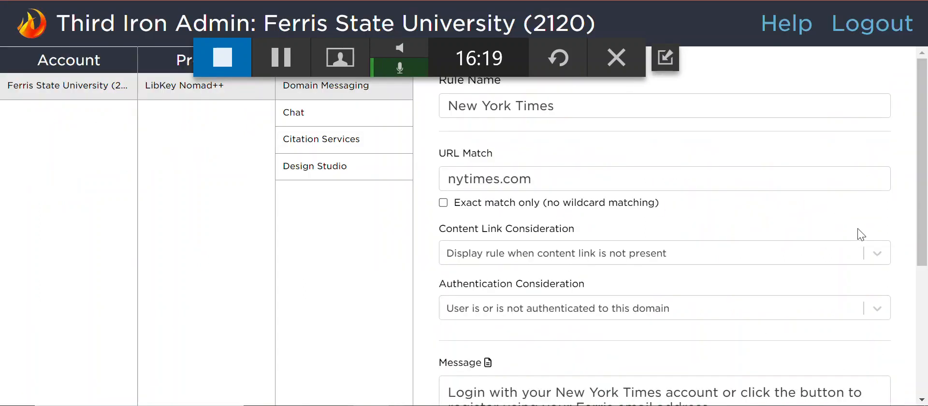
scroll(890, 219, down, 5)
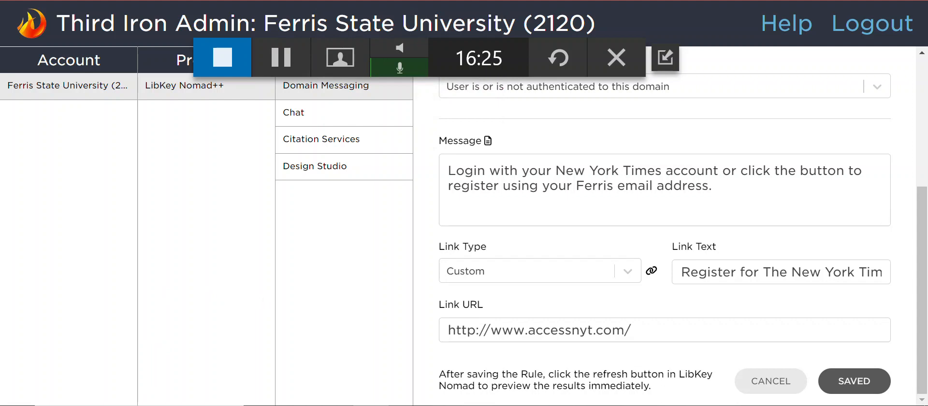
Step: Look up the New York Times: Current entry with its registration link in the library's database list, and return to the New York Times page
key(ctrl+Tab)
scroll(327, 280, up, 2)
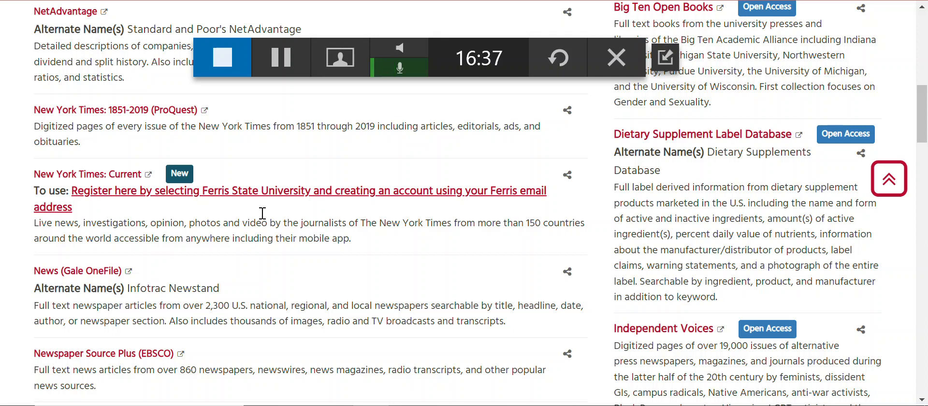
click(262, 193)
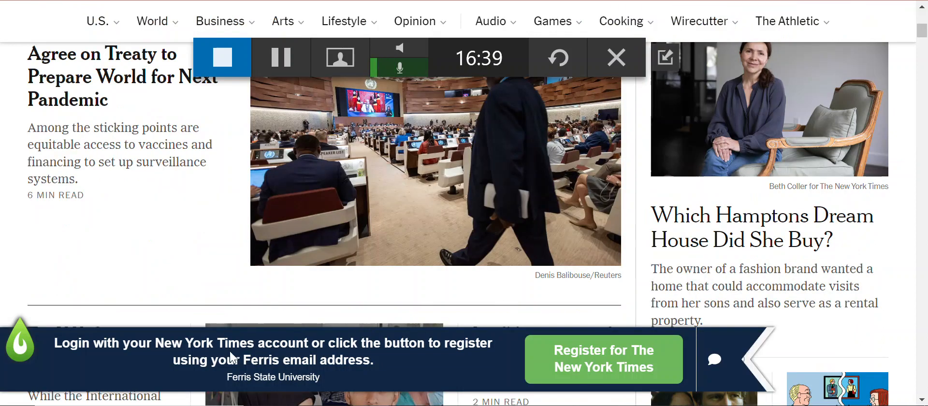